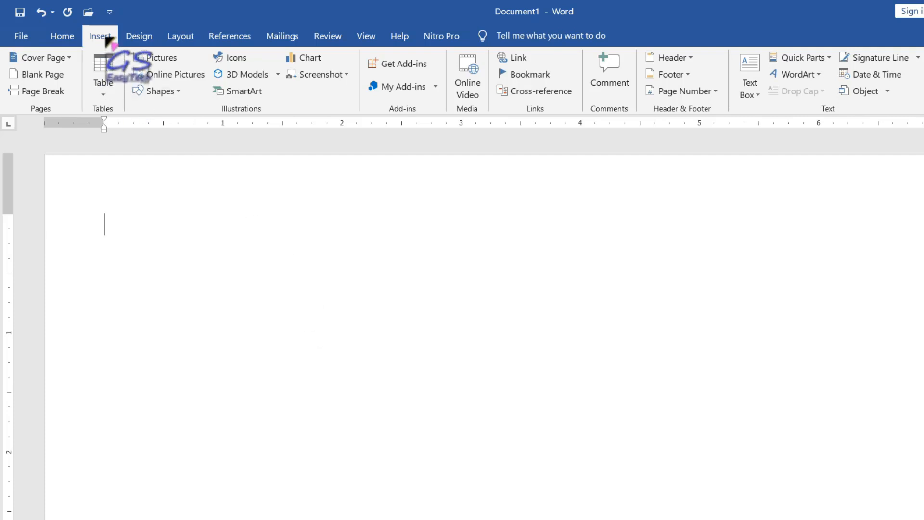
- Insert a 3x3 table by picking the third-row, third-column cell in the Table grid
{"action": "left_click", "coordinate": [104, 92]}
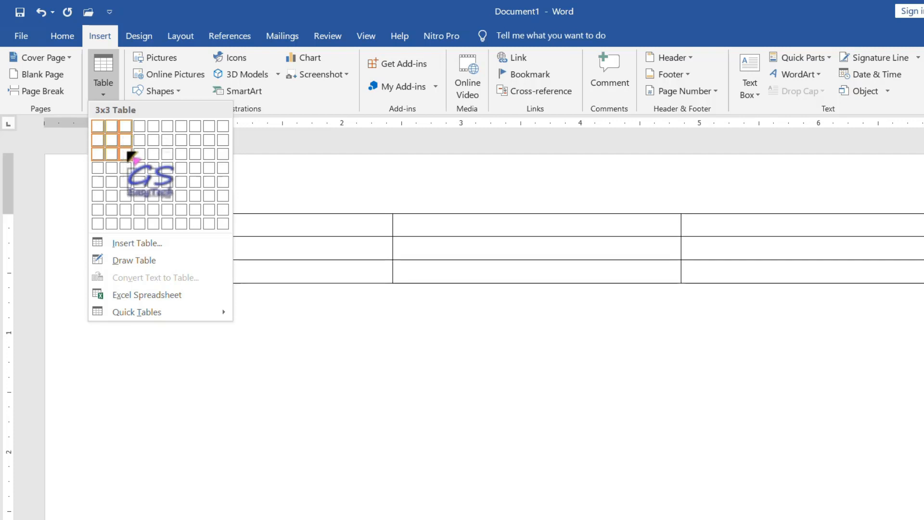
{"action": "left_click", "coordinate": [129, 155]}
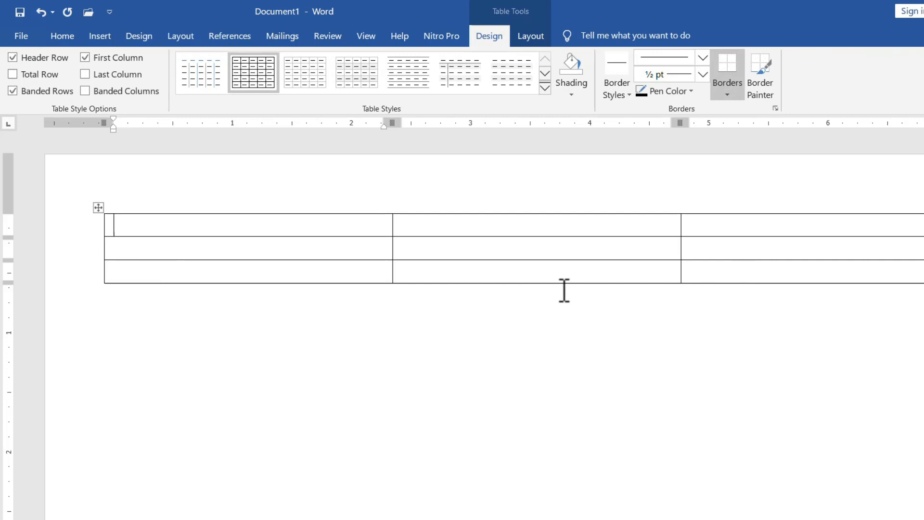
{"action": "left_click", "coordinate": [487, 226]}
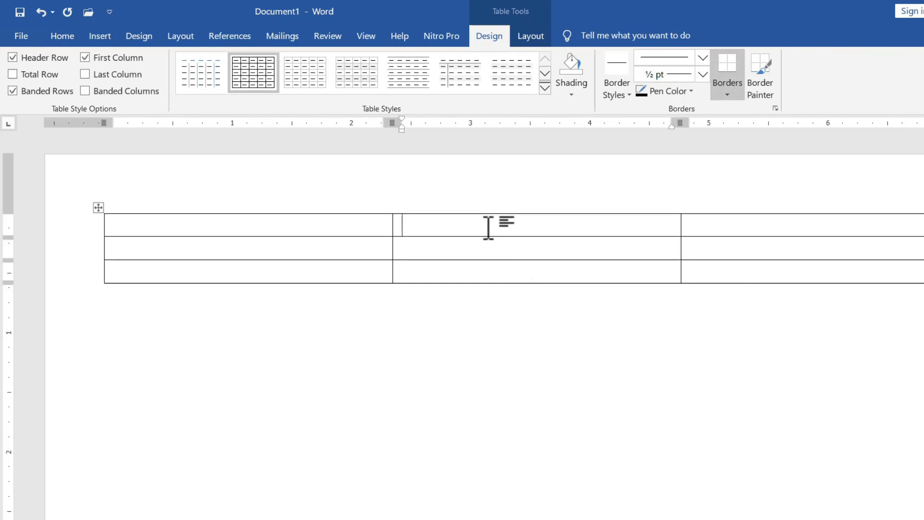
{"action": "left_click", "coordinate": [736, 226]}
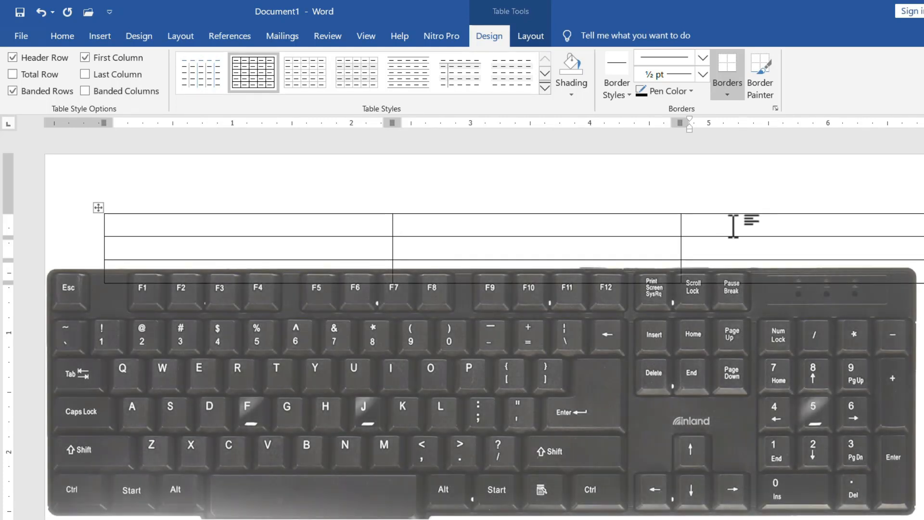
{"action": "key", "text": "Tab"}
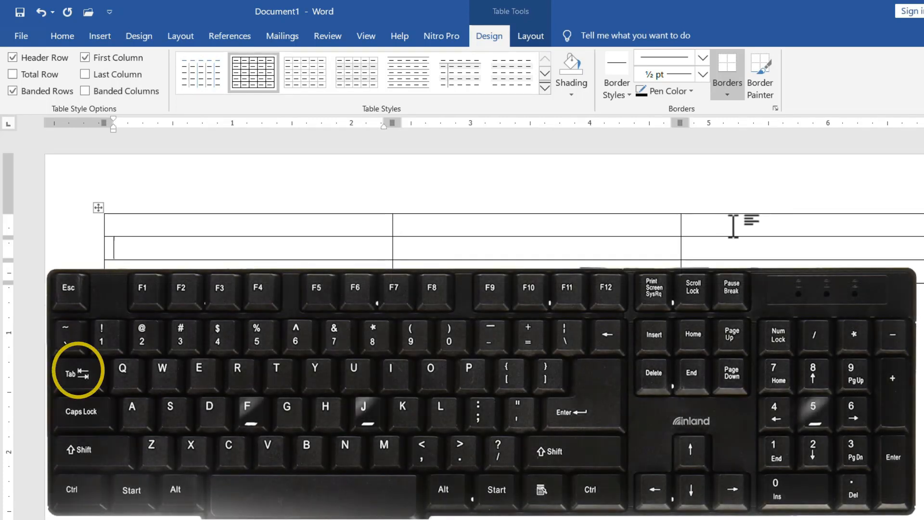
{"action": "key", "text": "Tab"}
{"action": "key", "text": "Tab"}
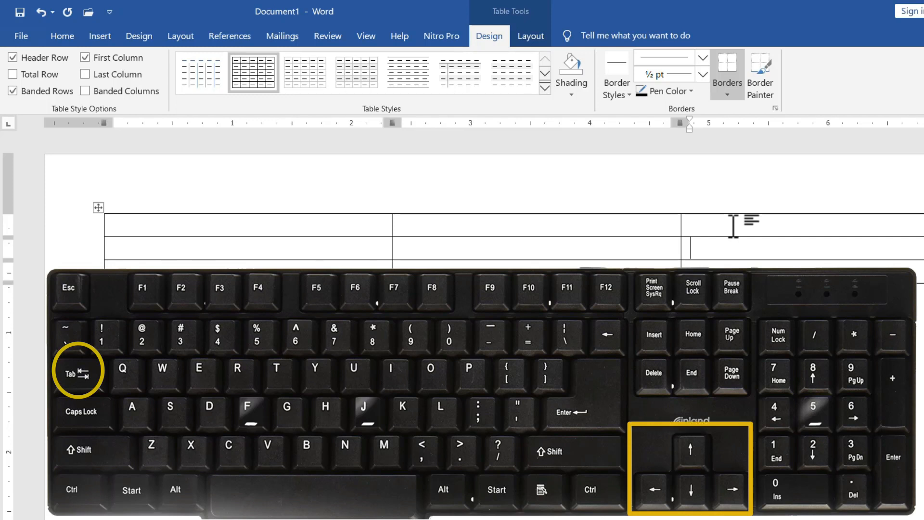
{"action": "key", "text": "Left"}
{"action": "key", "text": "Left"}
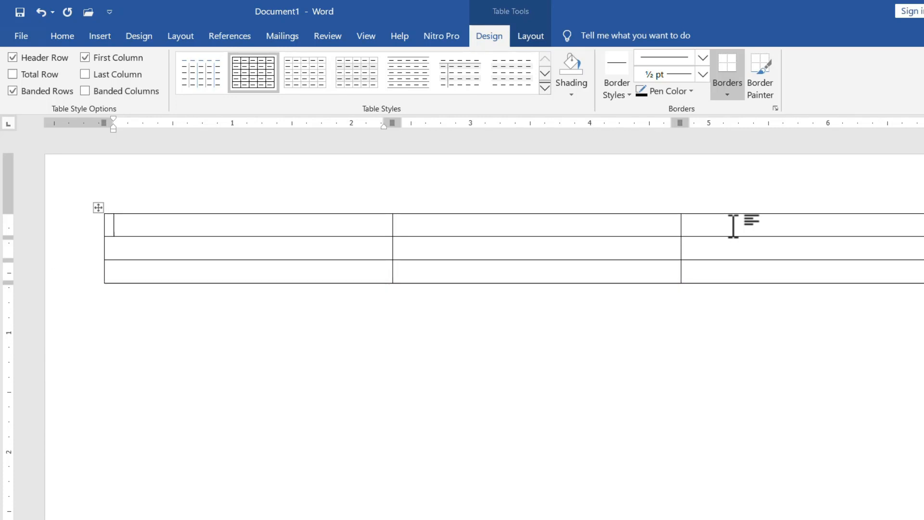
- Enter the headings Roll No, Name and Course, then the first record: 1, a student's name, DCA
{"action": "type", "text": "Sl No"}
{"action": "key", "text": "BackSpace"}
{"action": "key", "text": "BackSpace"}
{"action": "key", "text": "BackSpace"}
{"action": "key", "text": "BackSpace"}
{"action": "key", "text": "BackSpace"}
{"action": "type", "text": "Roll No"}
{"action": "key", "text": "Tab"}
{"action": "type", "text": "Name"}
{"action": "key", "text": "Tab"}
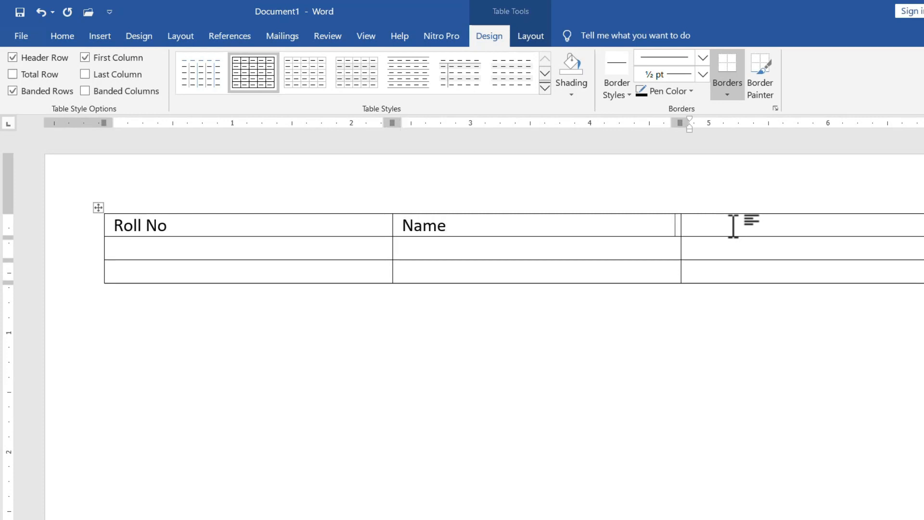
- Enter the second record (2, a student's name, ADCA), then add an empty fourth row
{"action": "key", "text": "Tab"}
{"action": "type", "text": "DCA"}
{"action": "key", "text": "Tab"}
{"action": "type", "text": "2"}
{"action": "key", "text": "Tab"}
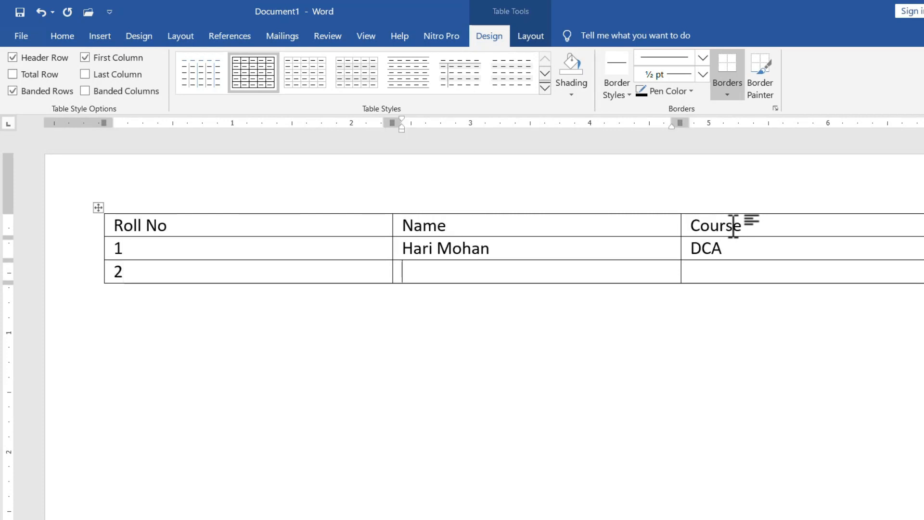
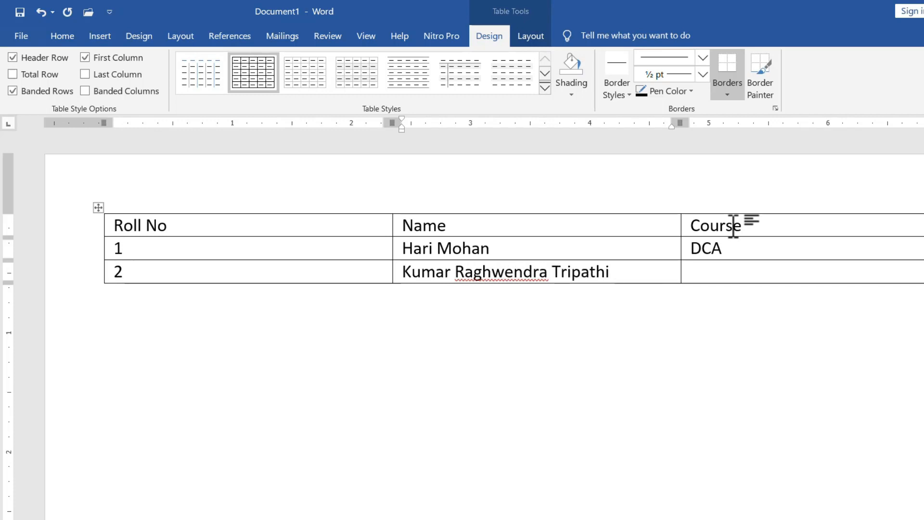
{"action": "key", "text": "Tab"}
{"action": "type", "text": "ADCA"}
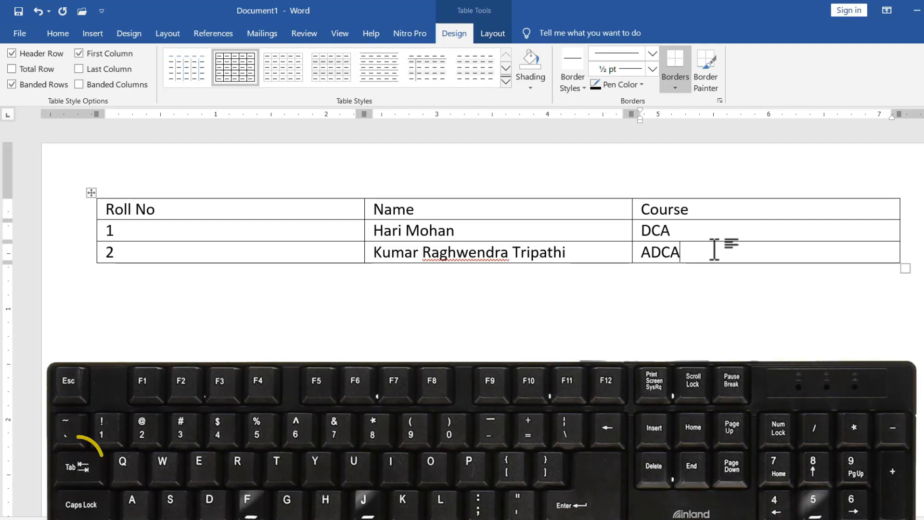
{"action": "key", "text": "Tab"}
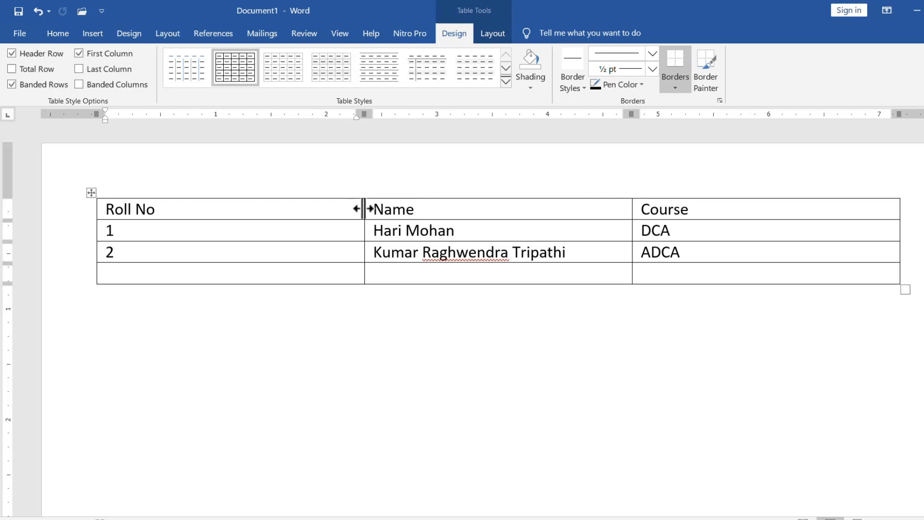
- Narrow the Roll No and Course columns, widen Name, and make the heading row taller
{"action": "left_click_drag", "start_coordinate": [364, 208], "coordinate": [200, 212]}
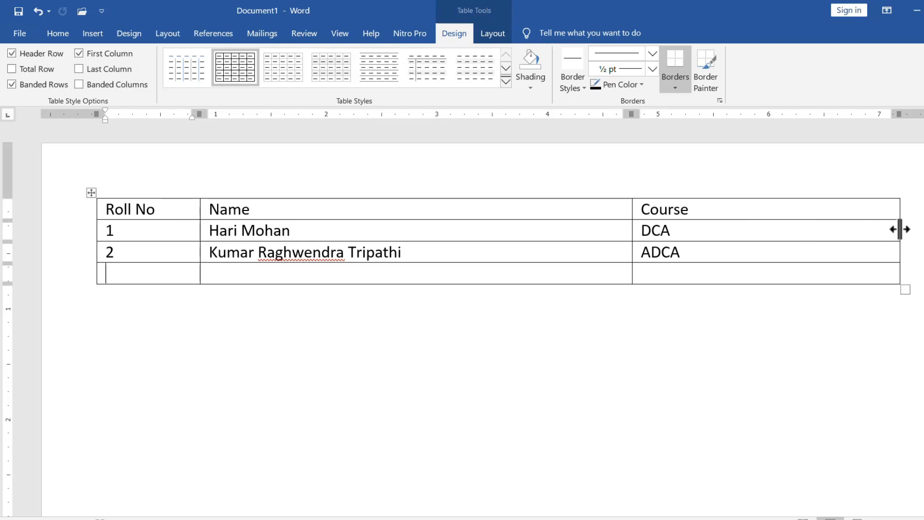
{"action": "left_click_drag", "start_coordinate": [899, 230], "coordinate": [718, 241]}
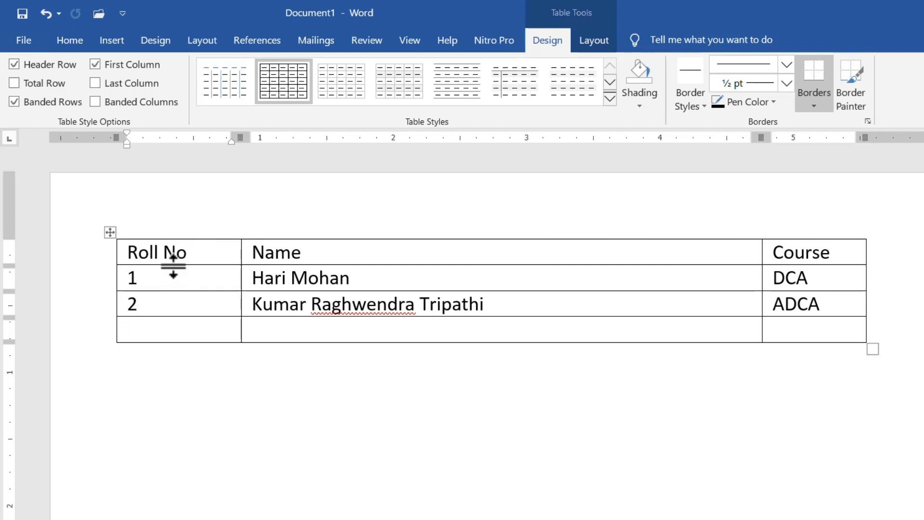
{"action": "left_click_drag", "start_coordinate": [173, 266], "coordinate": [168, 297]}
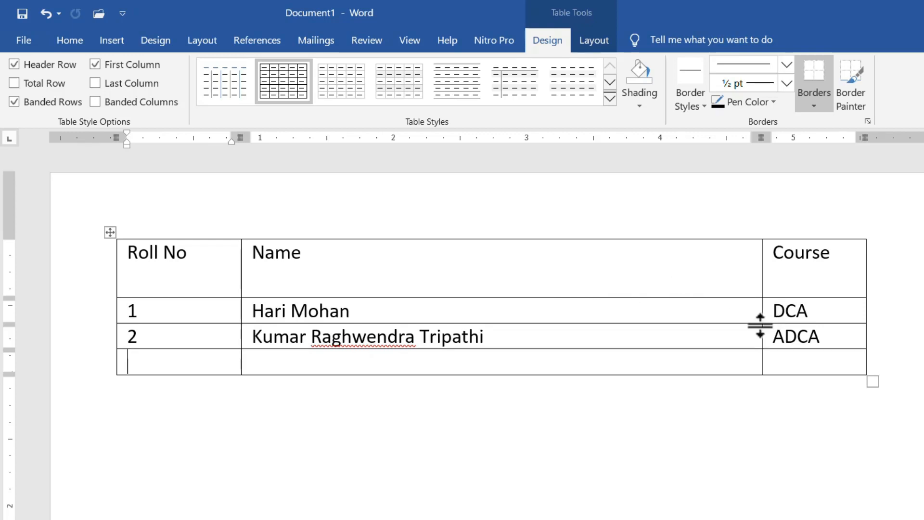
{"action": "mouse_move", "coordinate": [763, 236]}
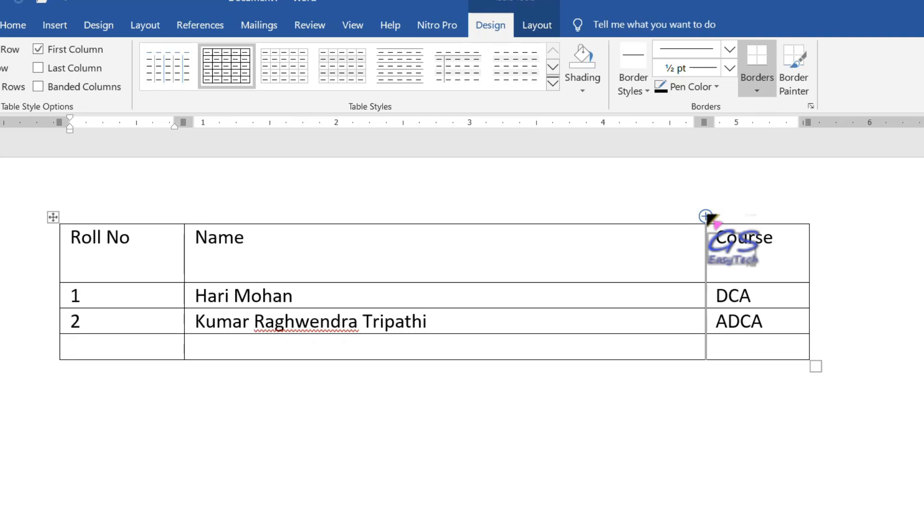
- Add an empty column before Course and a blank row above the first record
{"action": "left_click", "coordinate": [706, 216]}
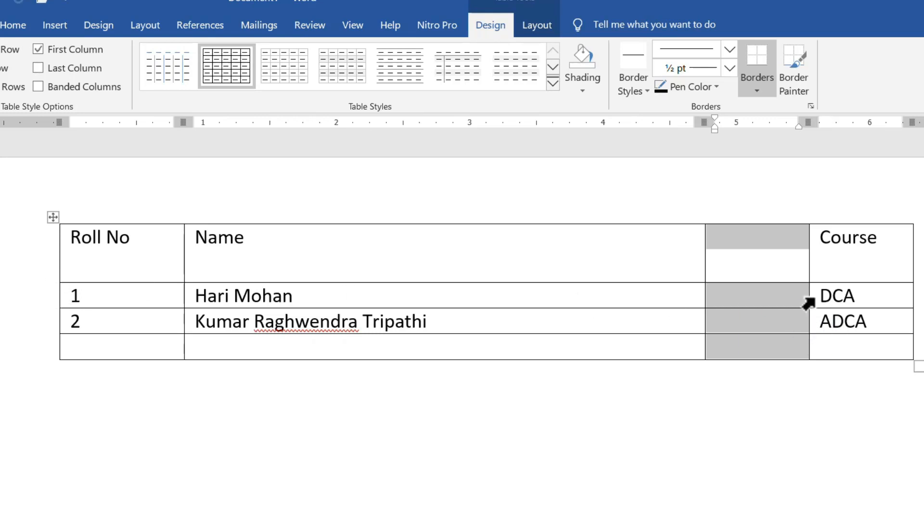
{"action": "left_click", "coordinate": [552, 298]}
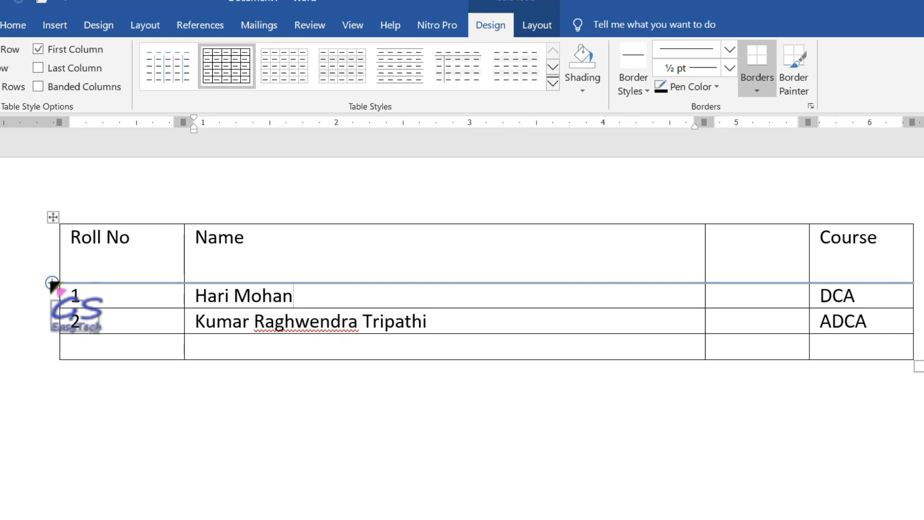
{"action": "left_click", "coordinate": [52, 283]}
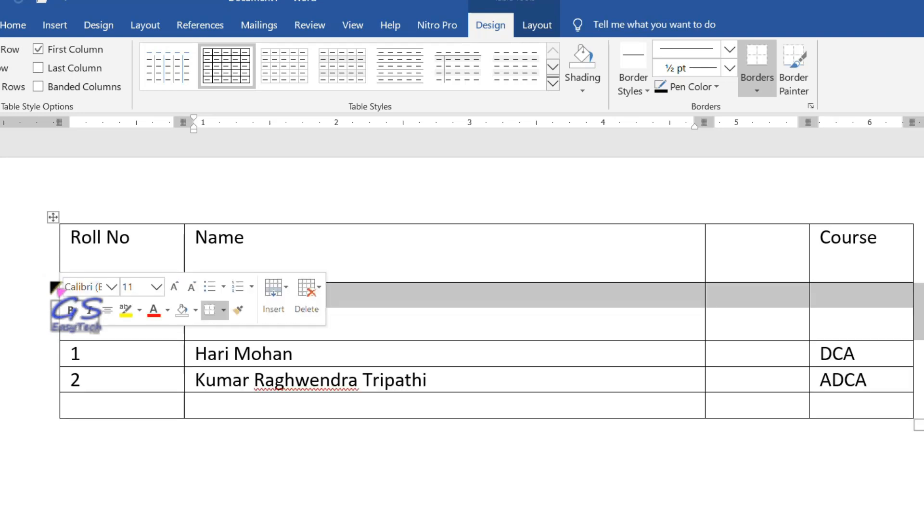
{"action": "left_click", "coordinate": [466, 318]}
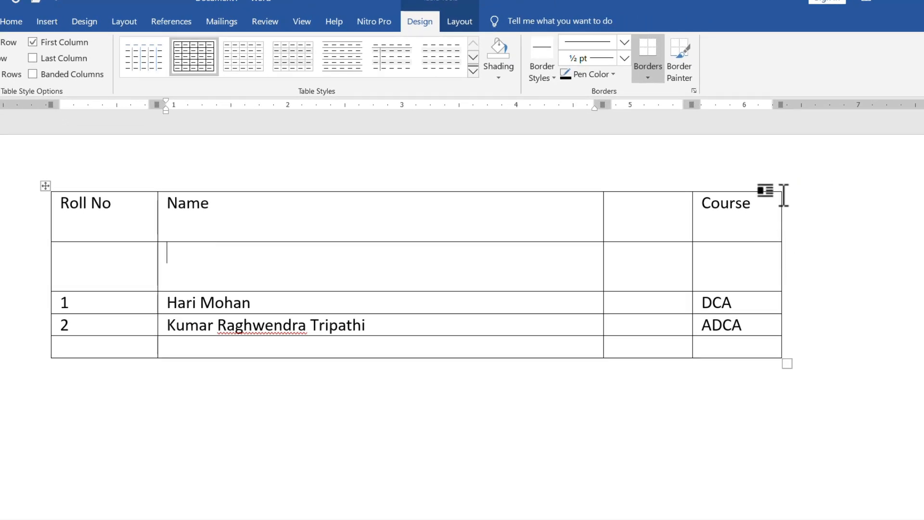
- Add an empty column to the right of Course and a blank row at the table's bottom
{"action": "mouse_move", "coordinate": [782, 186]}
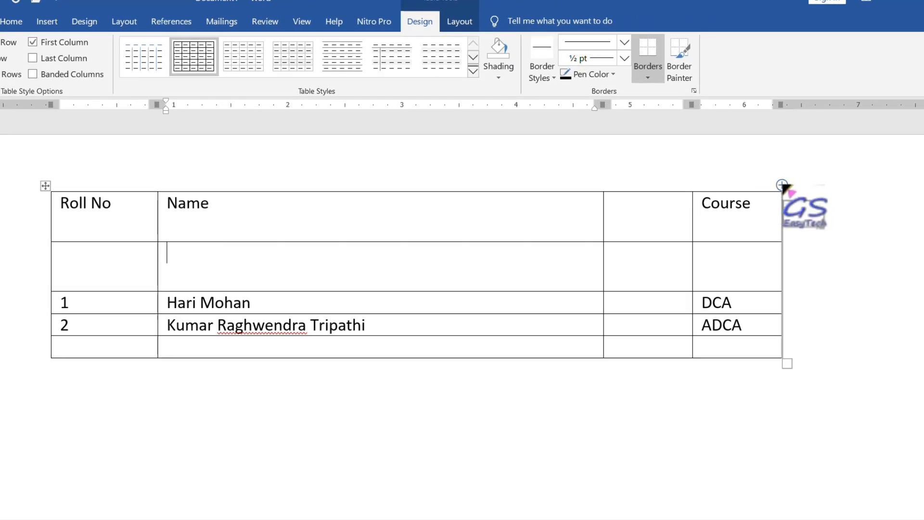
{"action": "left_click", "coordinate": [782, 185]}
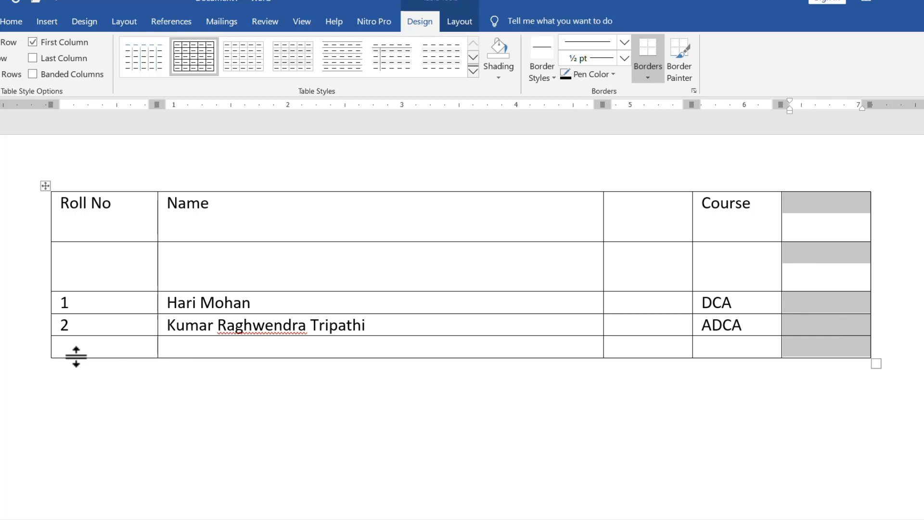
{"action": "left_click", "coordinate": [90, 348]}
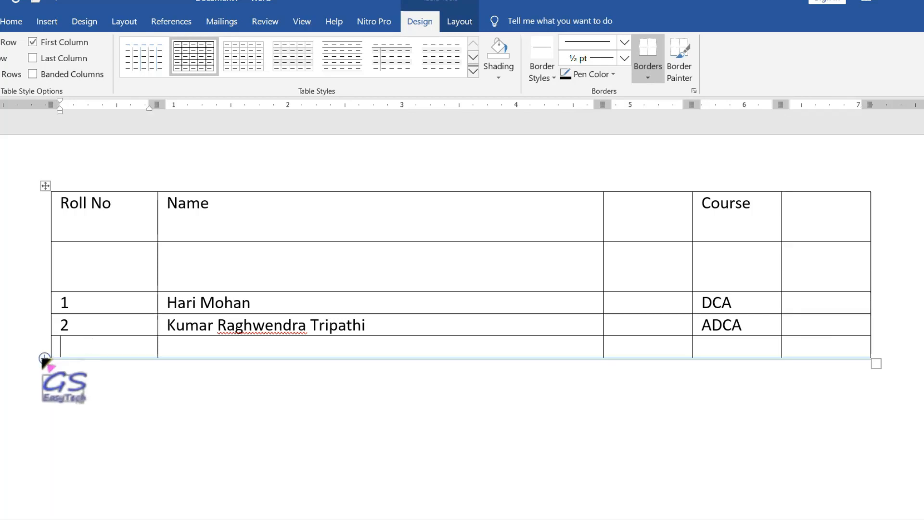
{"action": "left_click", "coordinate": [45, 359]}
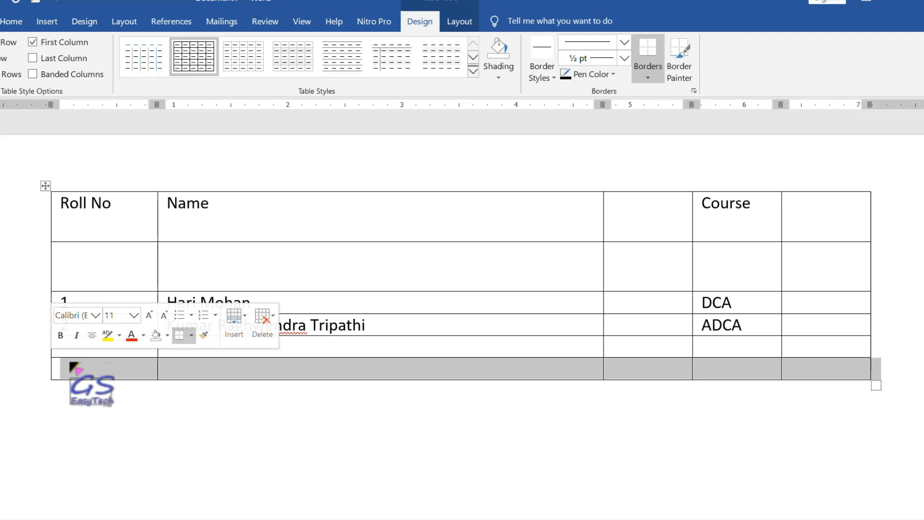
- Add a blank bottom row and insert an empty row above the Roll No header row
{"action": "left_click", "coordinate": [98, 217]}
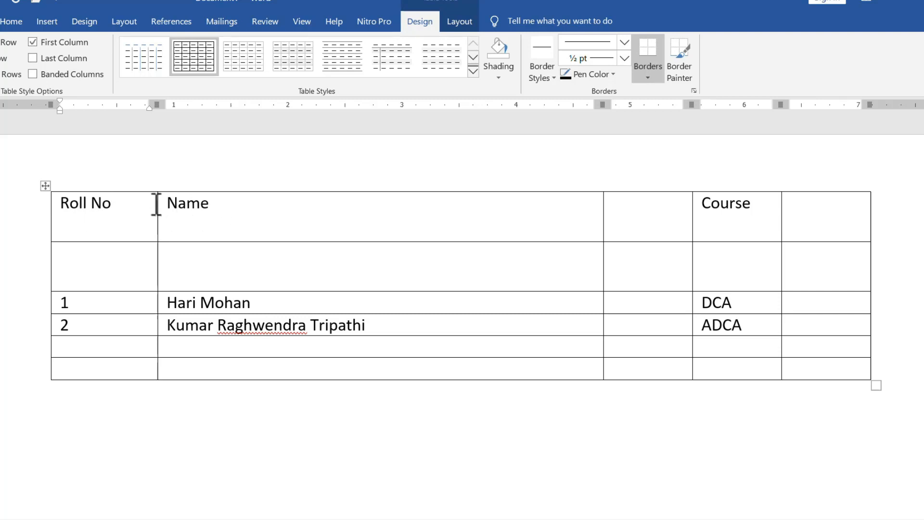
{"action": "right_click", "coordinate": [128, 199]}
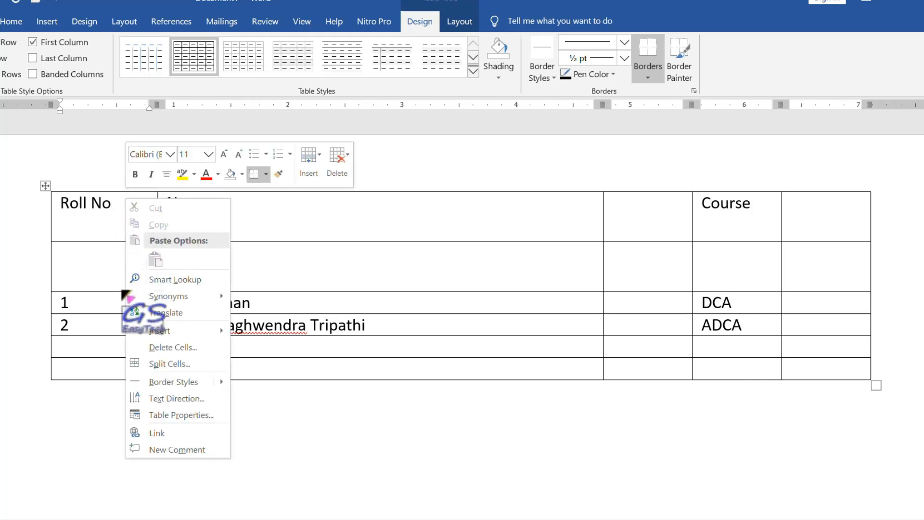
{"action": "mouse_move", "coordinate": [163, 337]}
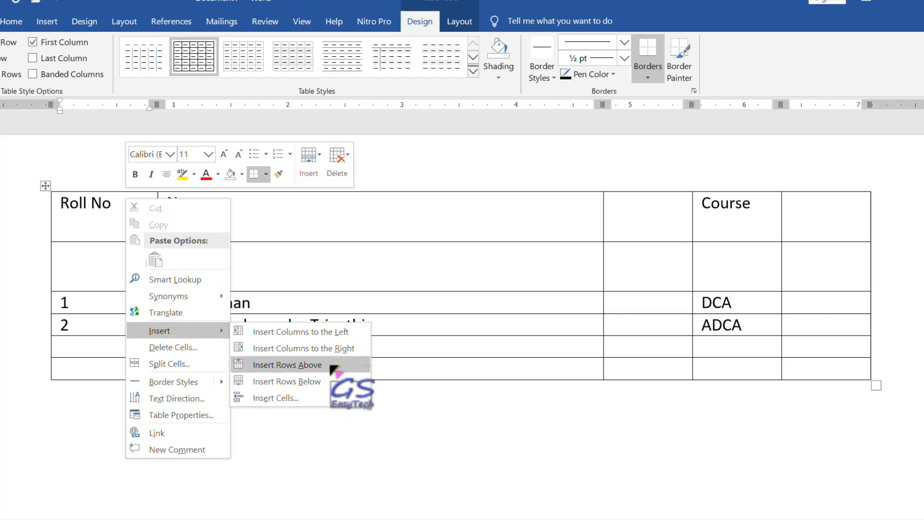
{"action": "left_click", "coordinate": [331, 367]}
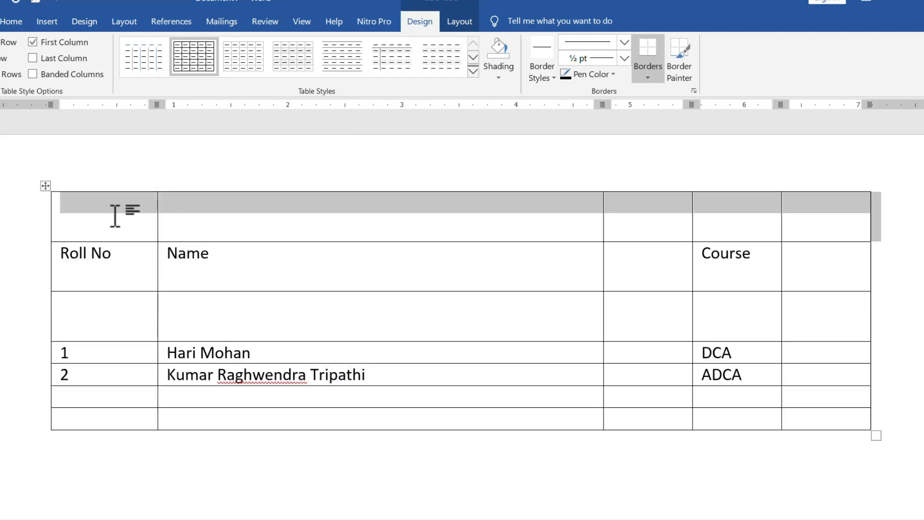
- Insert an empty row directly below the heading row from the Name cell
{"action": "left_click", "coordinate": [417, 261]}
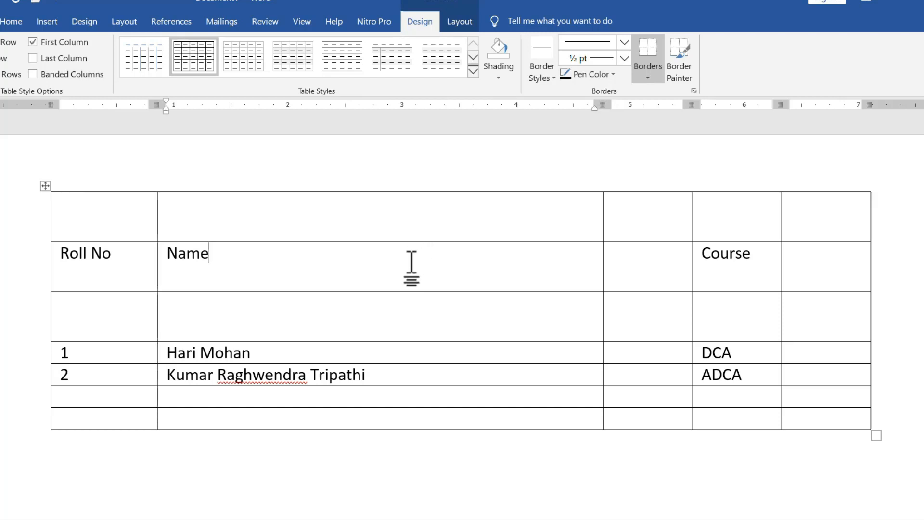
{"action": "right_click", "coordinate": [345, 261]}
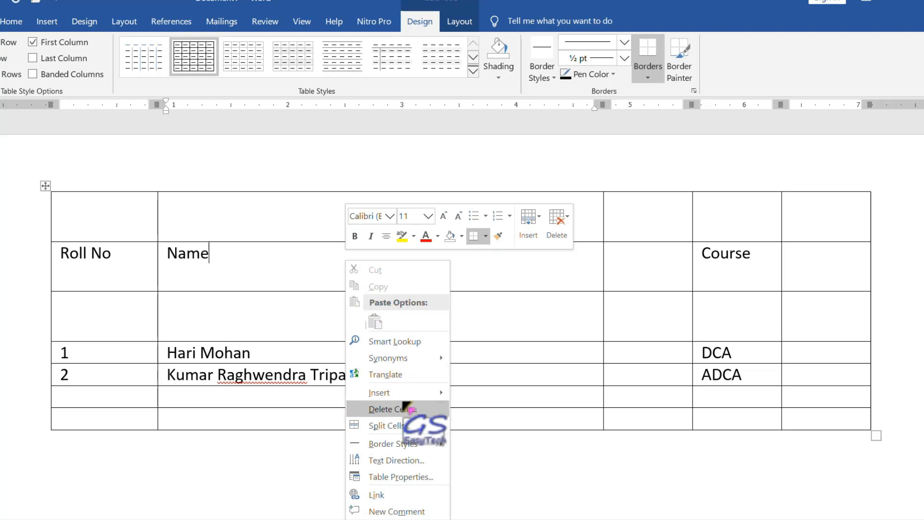
{"action": "mouse_move", "coordinate": [410, 396]}
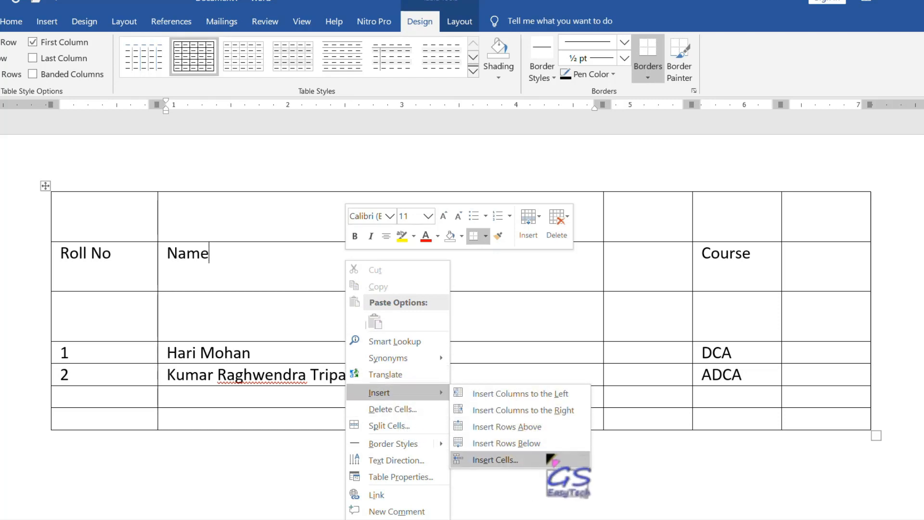
{"action": "left_click", "coordinate": [555, 442]}
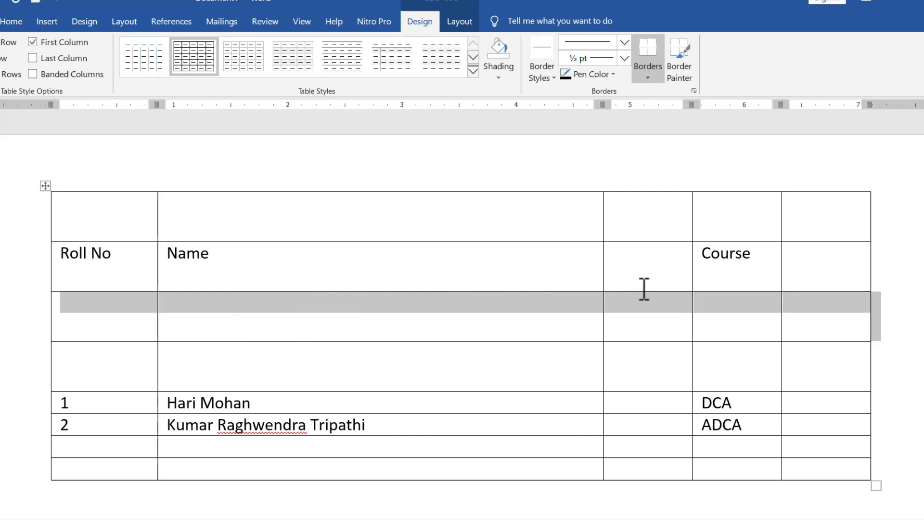
{"action": "left_click", "coordinate": [759, 252]}
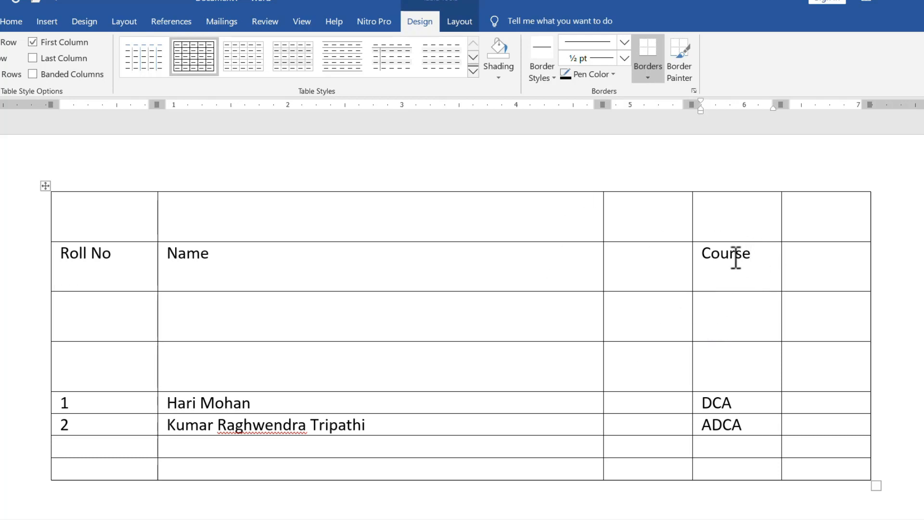
- Insert an empty column left of Course, then select that column and delete it again
{"action": "right_click", "coordinate": [759, 255]}
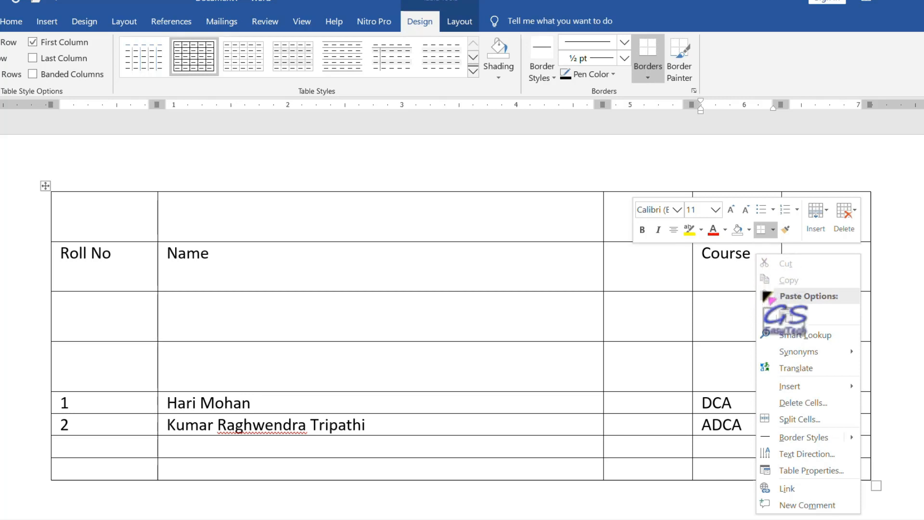
{"action": "mouse_move", "coordinate": [816, 387]}
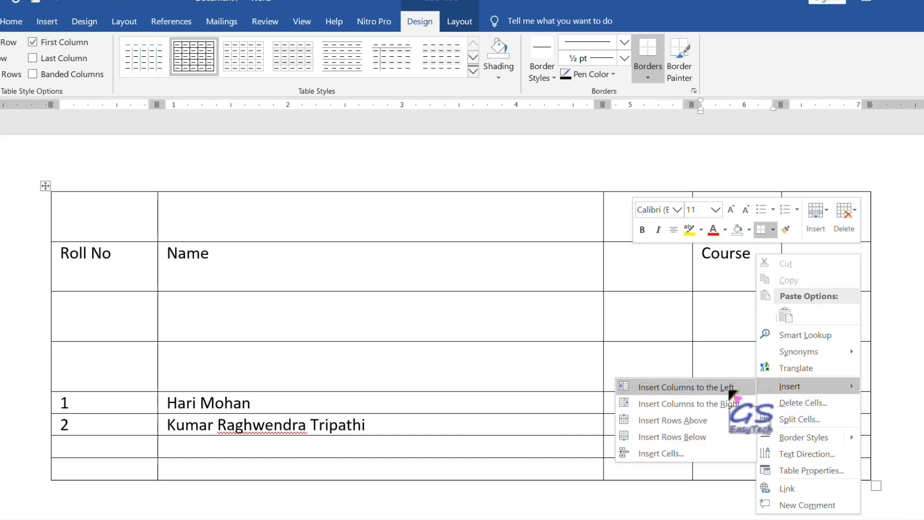
{"action": "left_click", "coordinate": [729, 390]}
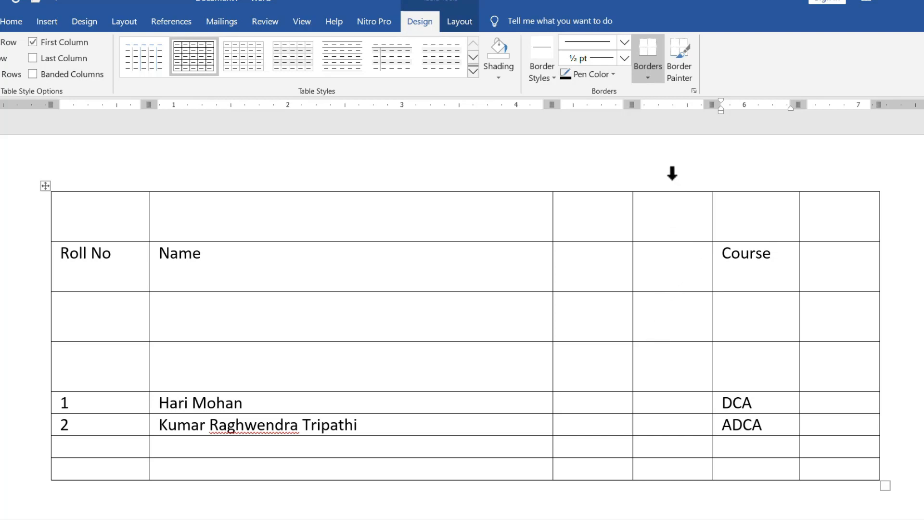
{"action": "left_click", "coordinate": [672, 173]}
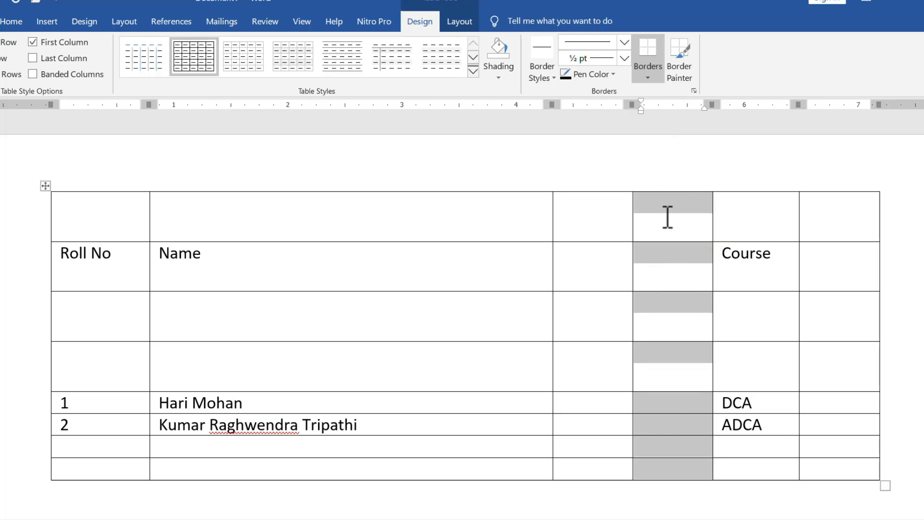
{"action": "right_click", "coordinate": [668, 217]}
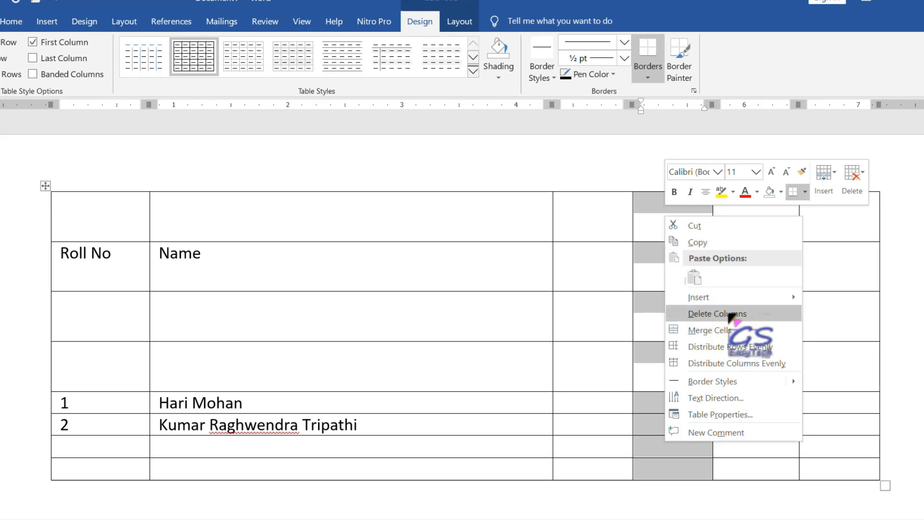
{"action": "left_click", "coordinate": [731, 313]}
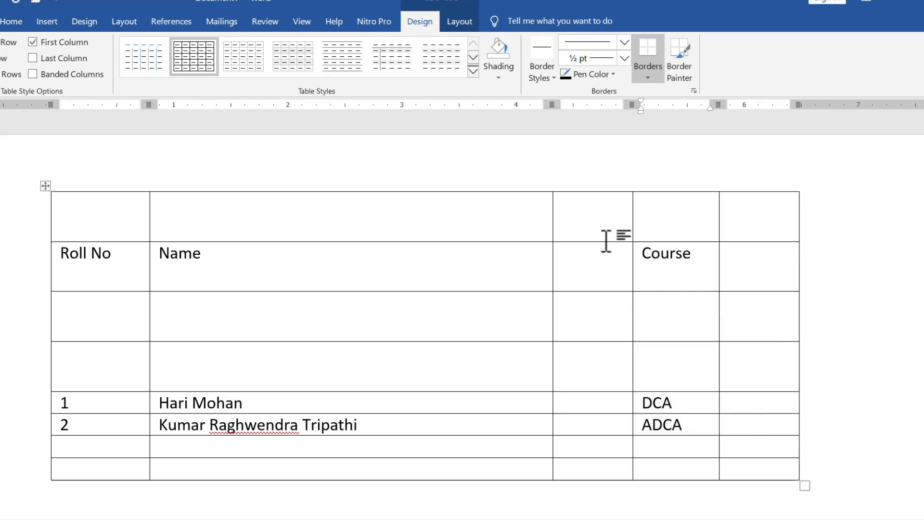
- Remove the empty column before Course using Delete Cells with Delete entire column
{"action": "right_click", "coordinate": [588, 204]}
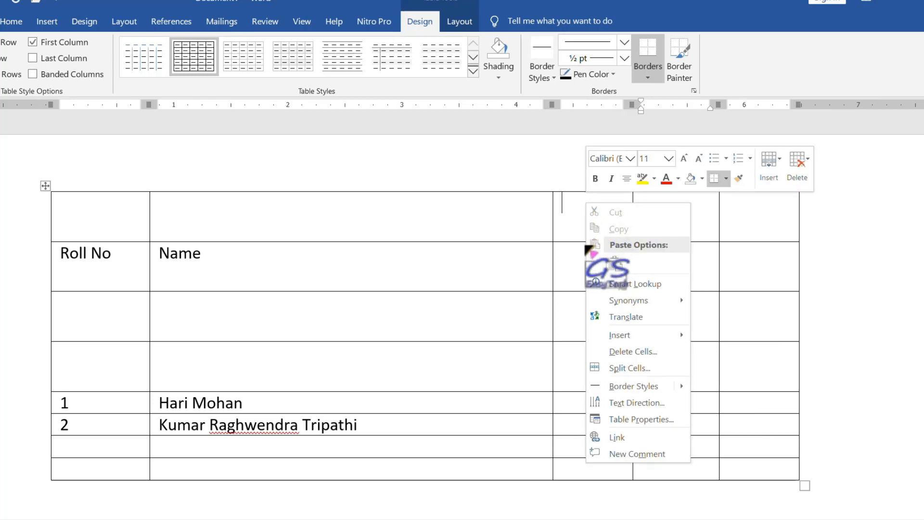
{"action": "left_click", "coordinate": [652, 357]}
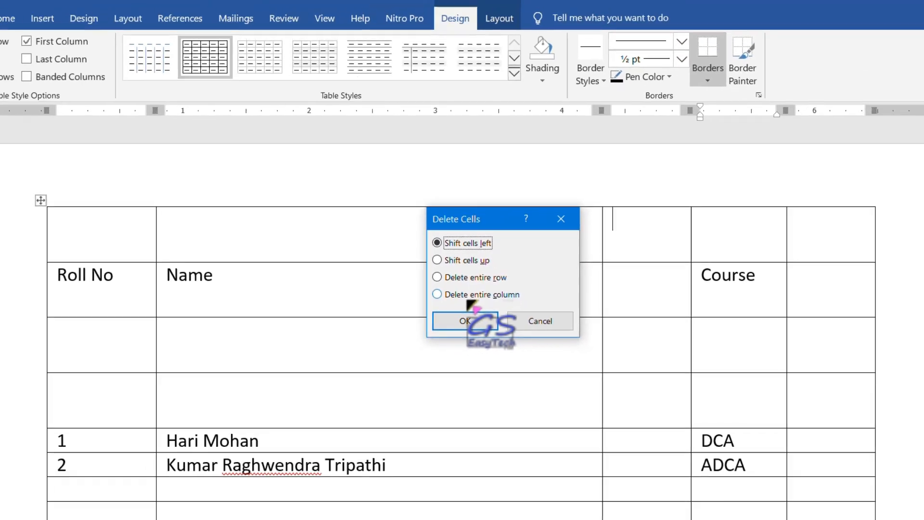
{"action": "left_click", "coordinate": [437, 294]}
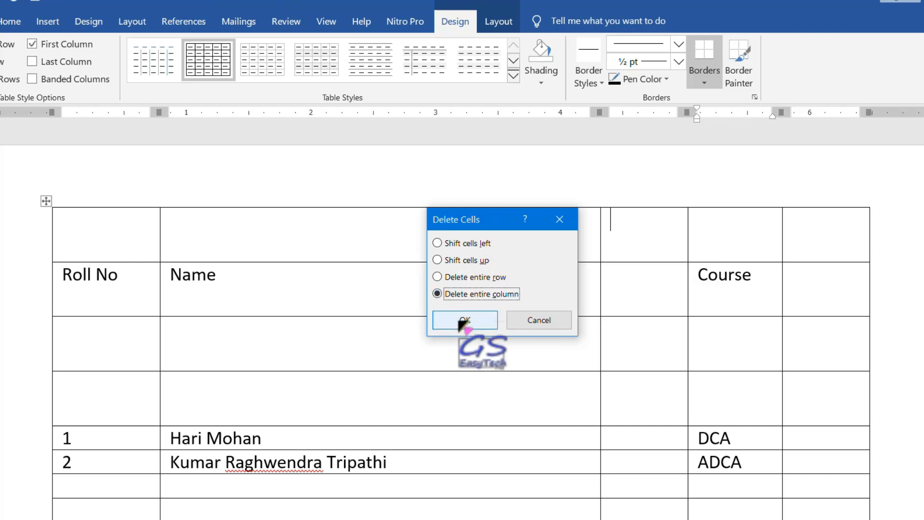
{"action": "left_click", "coordinate": [447, 320]}
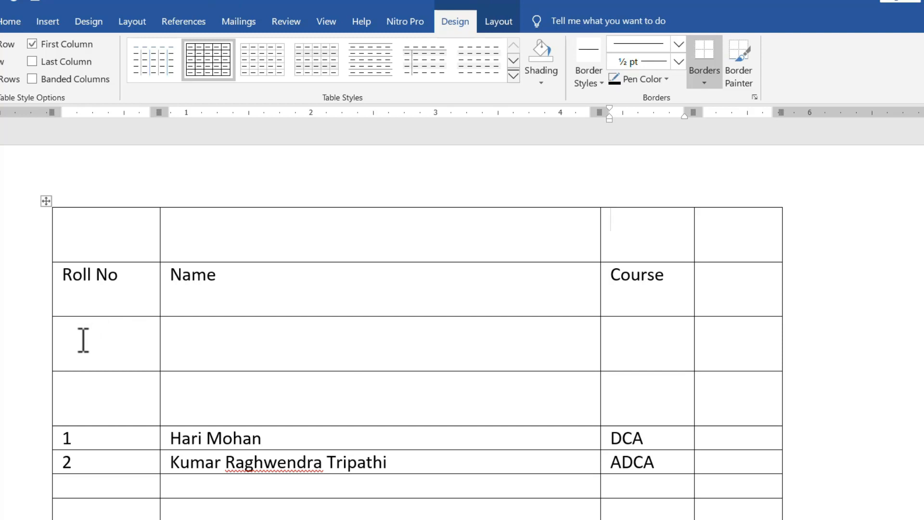
- Delete the two empty rows under the headings, one via Delete Cells and one via Delete Rows
{"action": "right_click", "coordinate": [329, 339]}
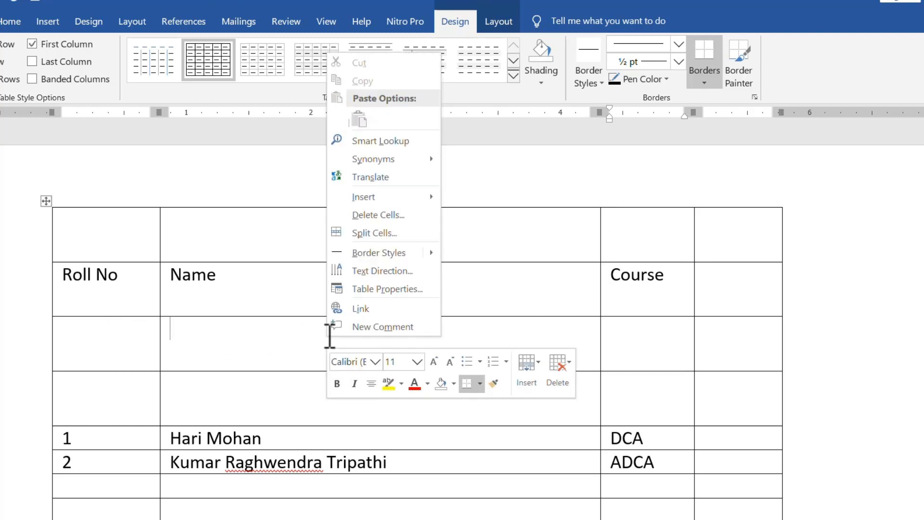
{"action": "left_click", "coordinate": [402, 216]}
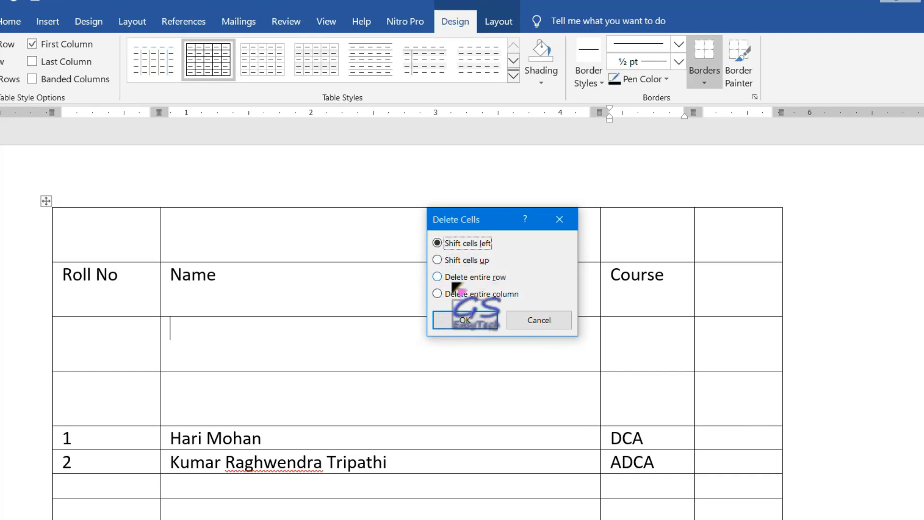
{"action": "left_click", "coordinate": [458, 278]}
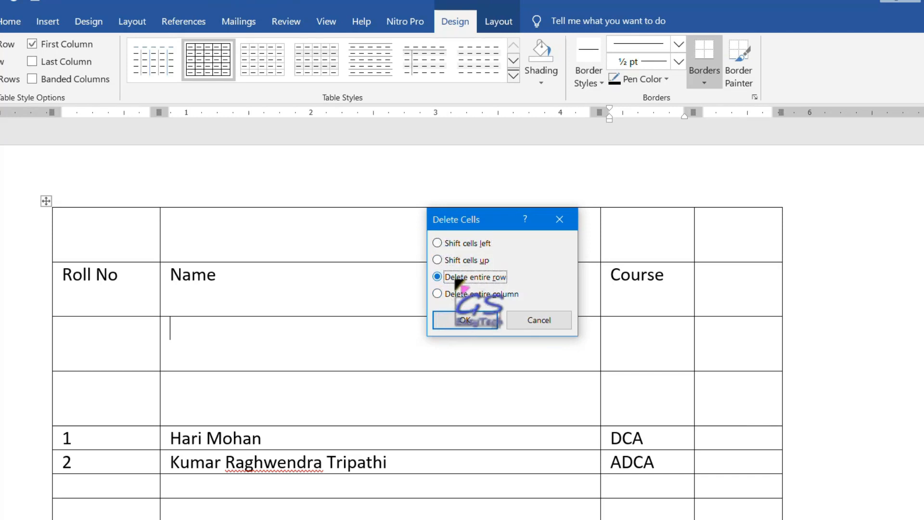
{"action": "left_click", "coordinate": [464, 320]}
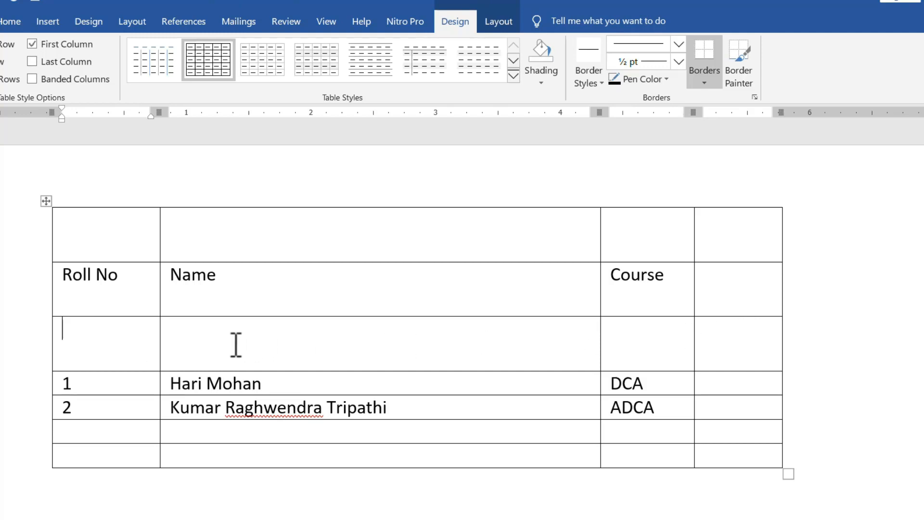
{"action": "left_click", "coordinate": [33, 342]}
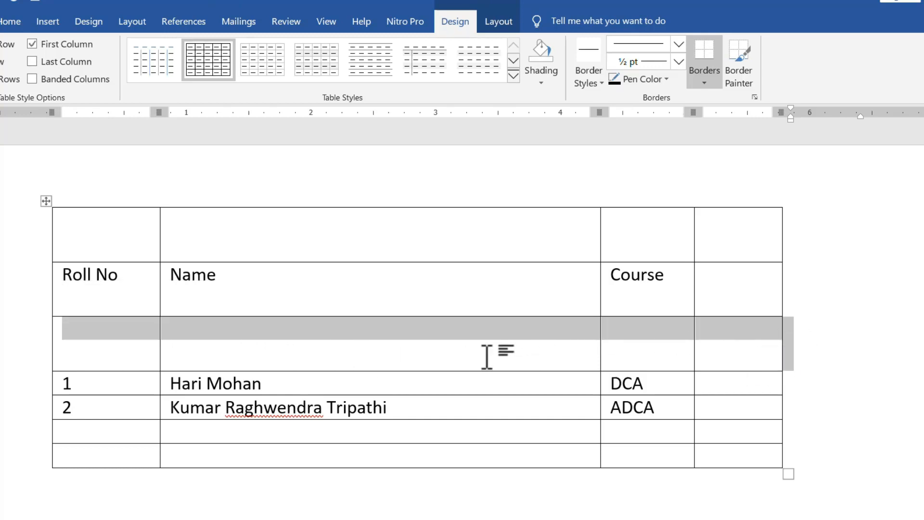
{"action": "right_click", "coordinate": [499, 339]}
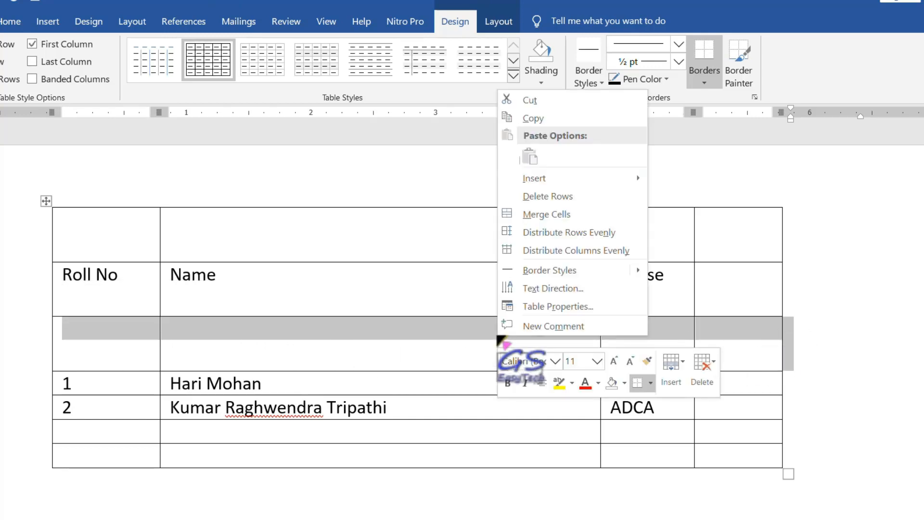
{"action": "left_click", "coordinate": [581, 200]}
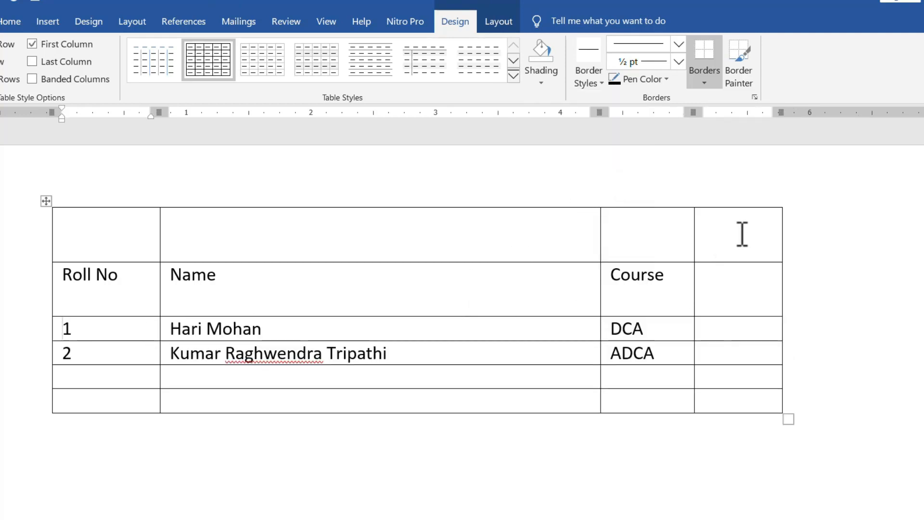
- Select the empty rightmost column and delete it
{"action": "left_click_drag", "start_coordinate": [736, 212], "coordinate": [736, 381]}
{"action": "left_click_drag", "start_coordinate": [669, 378], "coordinate": [616, 396]}
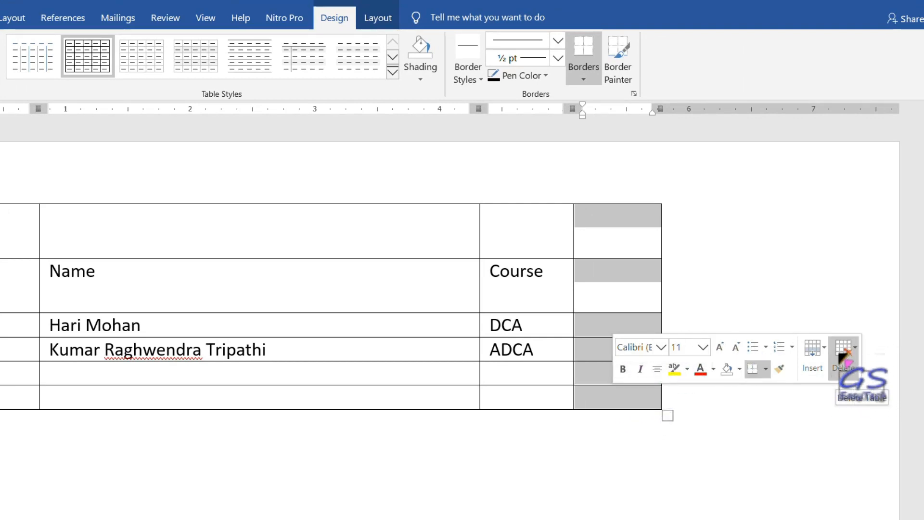
{"action": "left_click", "coordinate": [855, 359]}
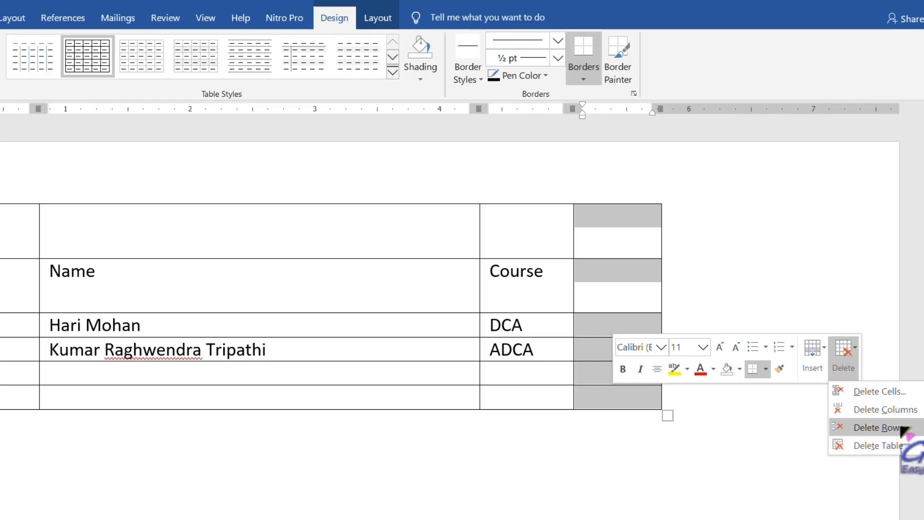
{"action": "left_click", "coordinate": [885, 409]}
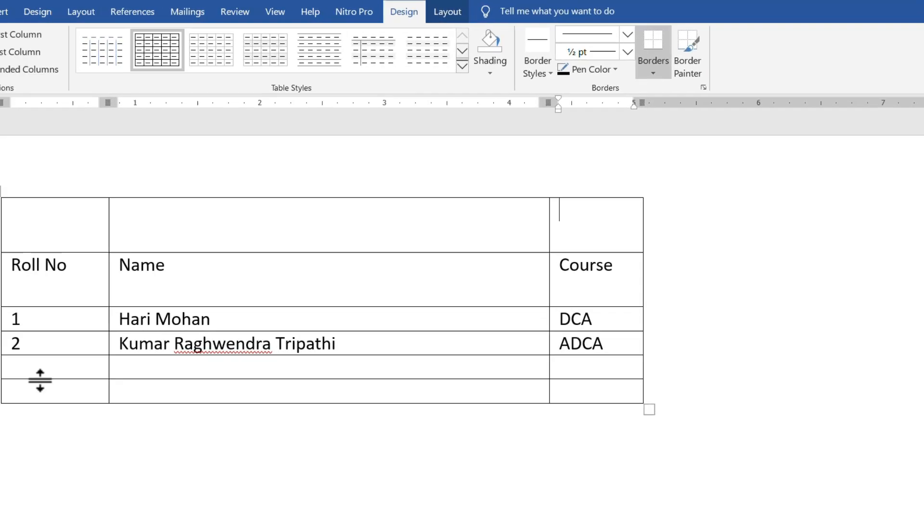
- Select the two empty bottom rows and delete them
{"action": "left_click_drag", "start_coordinate": [144, 364], "coordinate": [511, 362]}
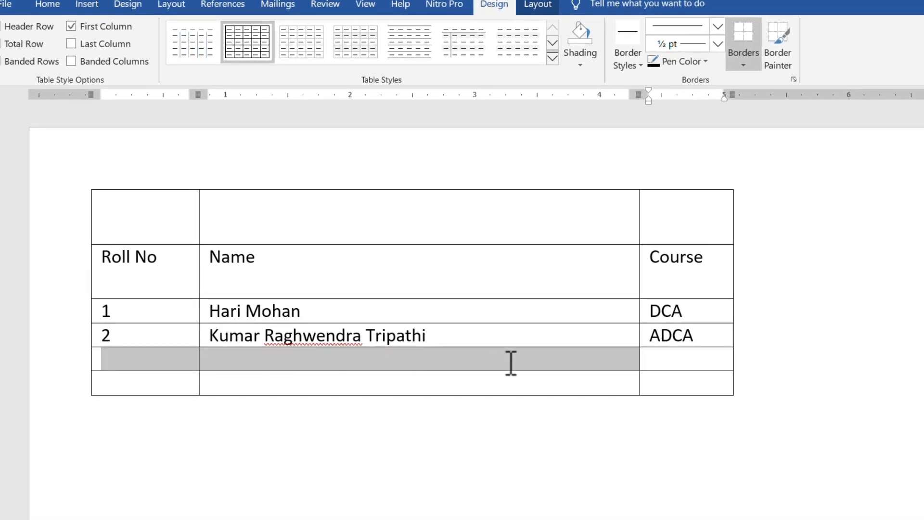
{"action": "left_click_drag", "start_coordinate": [650, 370], "coordinate": [659, 375]}
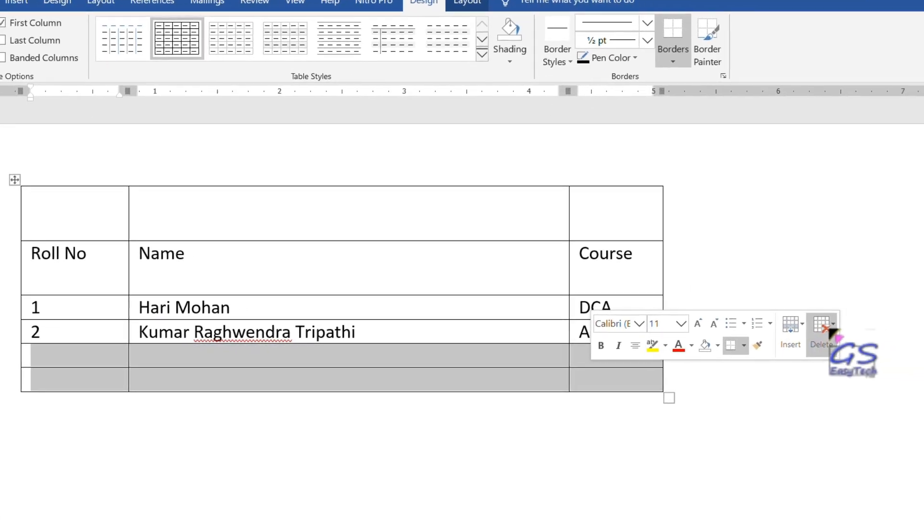
{"action": "left_click", "coordinate": [830, 331]}
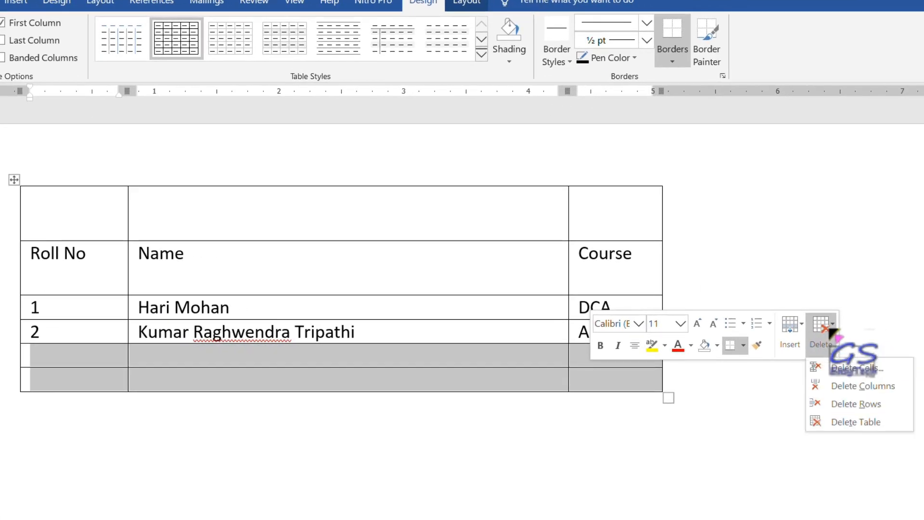
{"action": "left_click", "coordinate": [870, 406]}
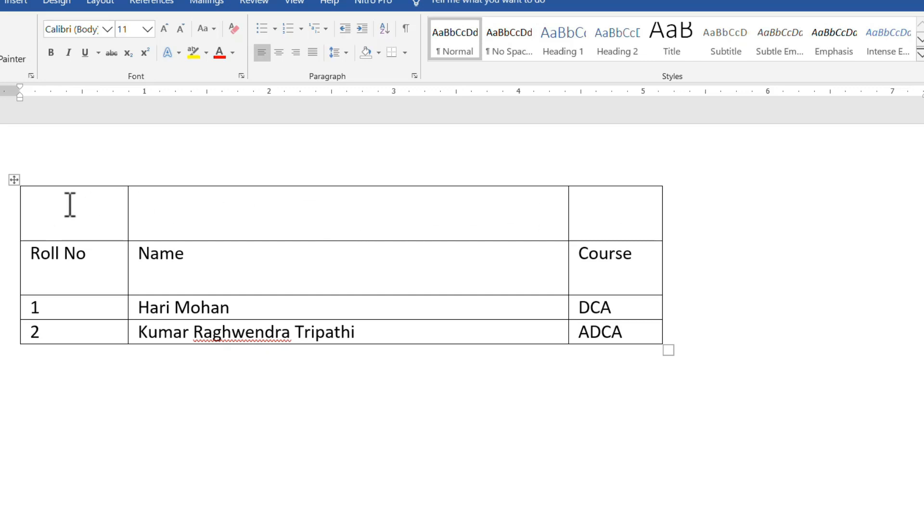
- Merge the three cells of the blank top row into one wide title cell
{"action": "left_click_drag", "start_coordinate": [72, 206], "coordinate": [627, 210]}
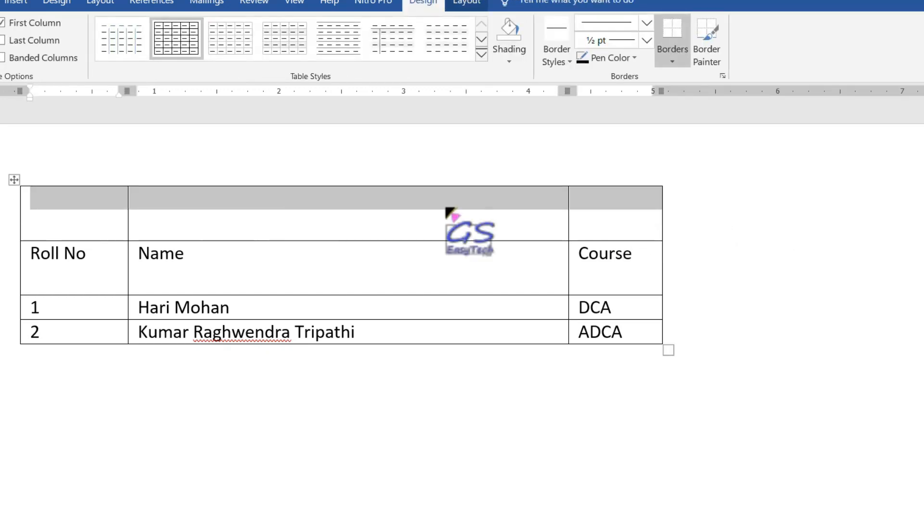
{"action": "left_click", "coordinate": [72, 215]}
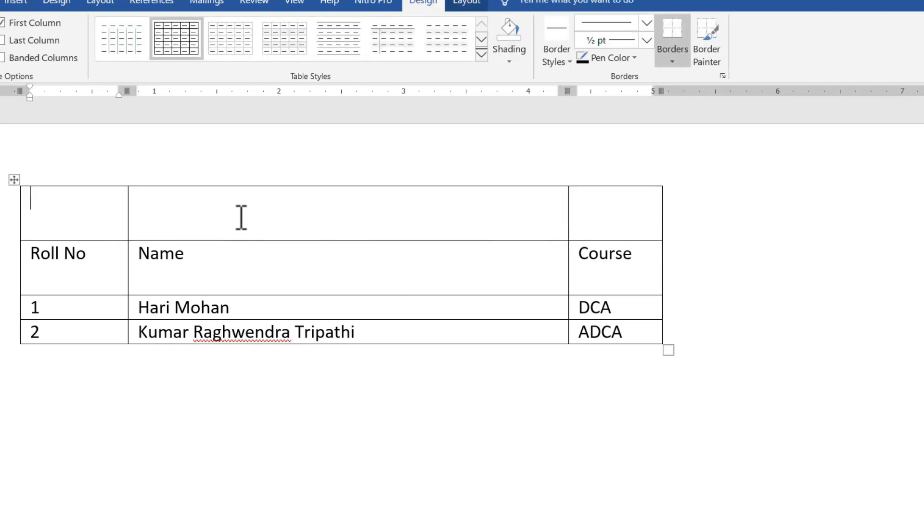
{"action": "left_click", "coordinate": [241, 216]}
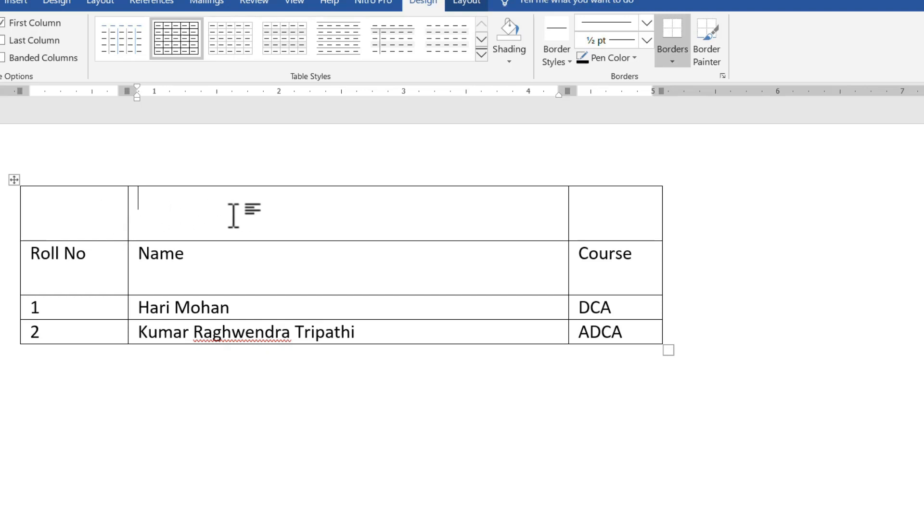
{"action": "left_click_drag", "start_coordinate": [106, 219], "coordinate": [375, 225]}
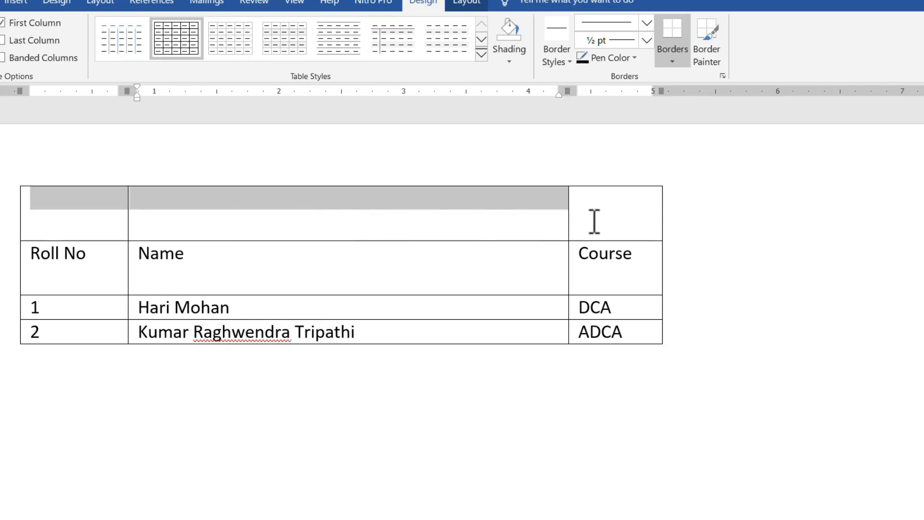
{"action": "left_click_drag", "start_coordinate": [594, 221], "coordinate": [610, 215]}
{"action": "right_click", "coordinate": [581, 193]}
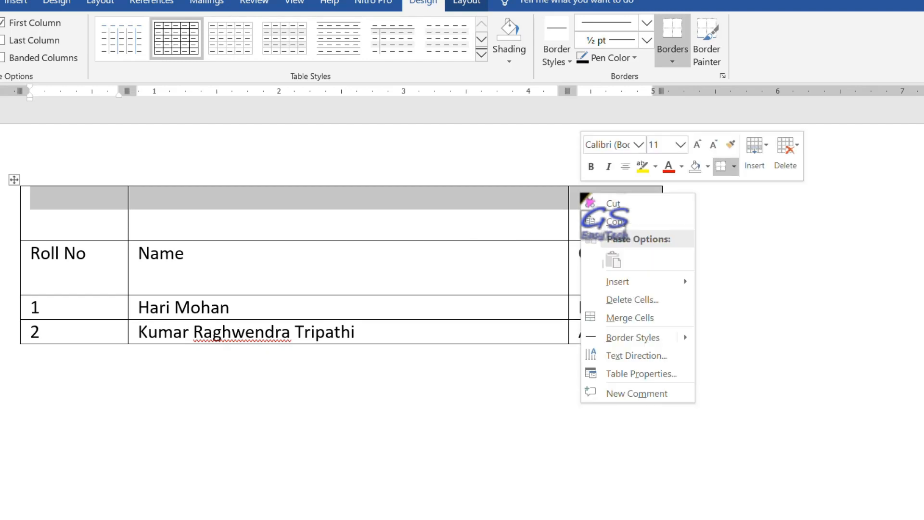
{"action": "left_click", "coordinate": [625, 323]}
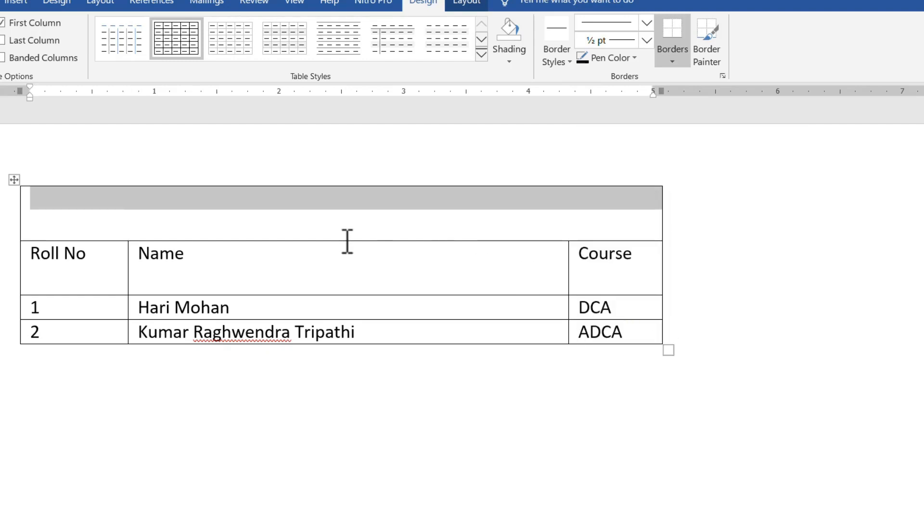
{"action": "left_click", "coordinate": [226, 216]}
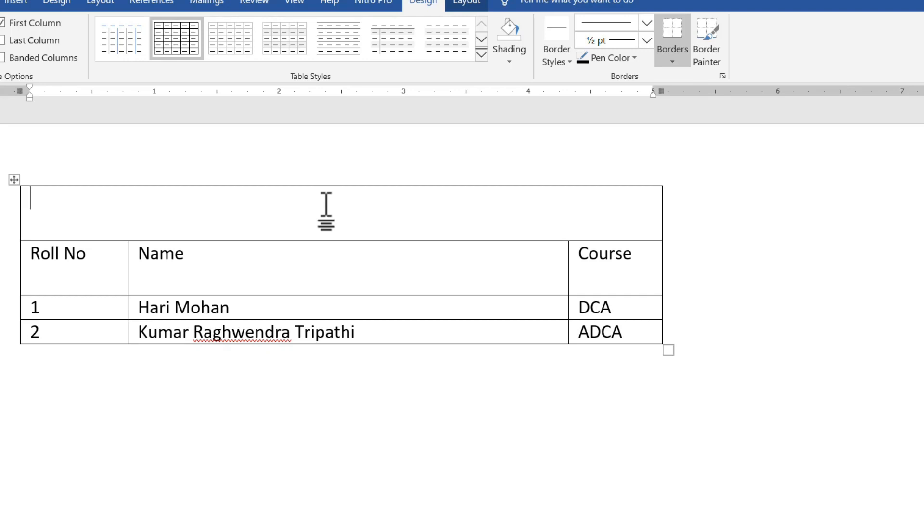
- Type 'KLP Center' in the merged top cell and centre it
{"action": "type", "text": "KLP Center"}
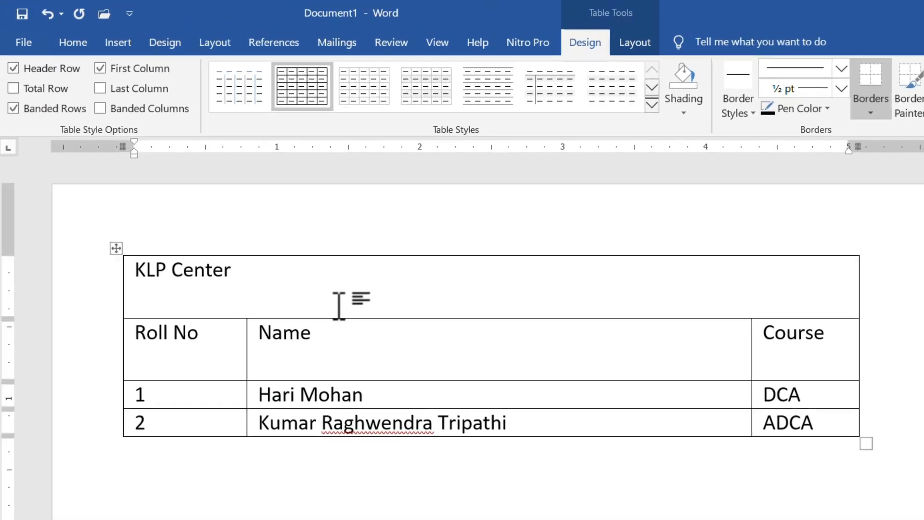
{"action": "left_click", "coordinate": [209, 276]}
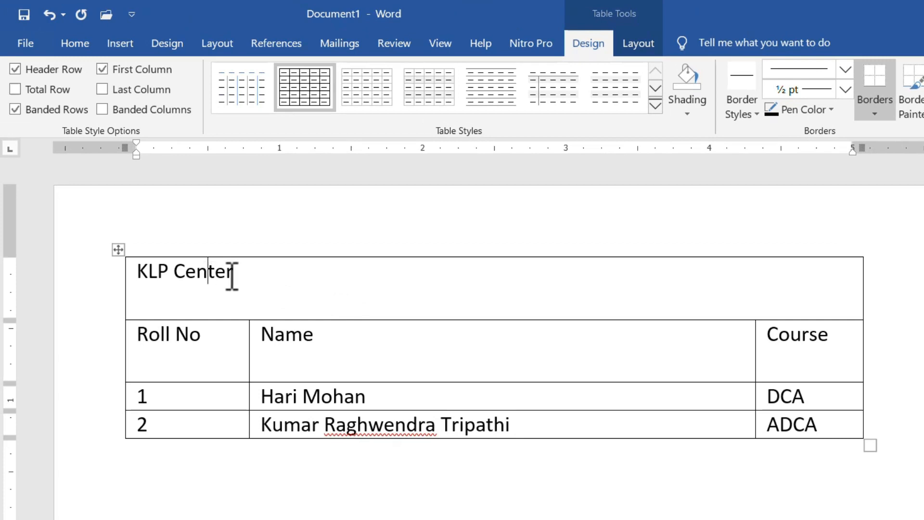
{"action": "left_click", "coordinate": [79, 45]}
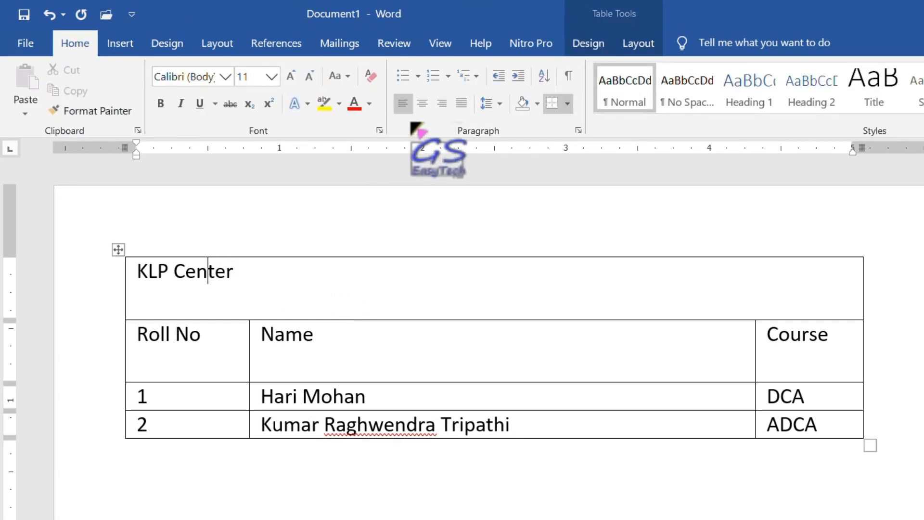
{"action": "left_click", "coordinate": [423, 103]}
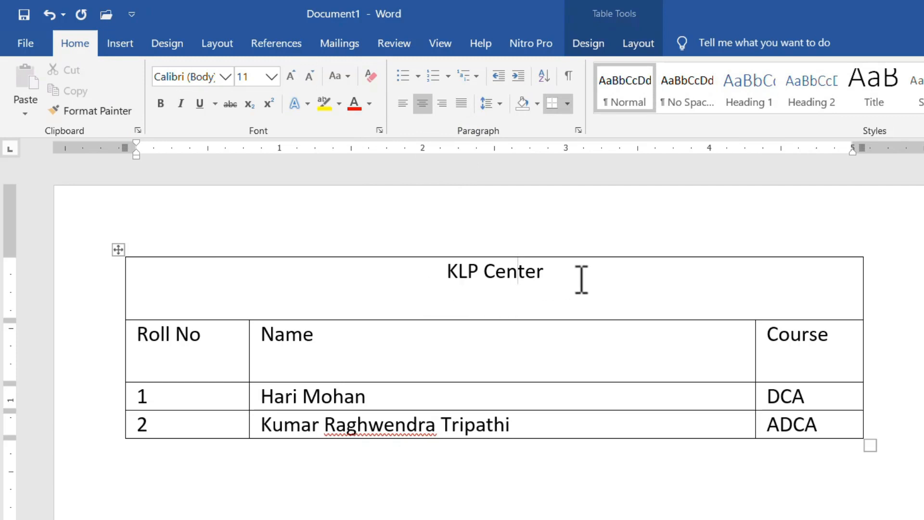
- Enlarge the 'KLP Center' heading text to 24 pt
{"action": "left_click_drag", "start_coordinate": [545, 272], "coordinate": [435, 278]}
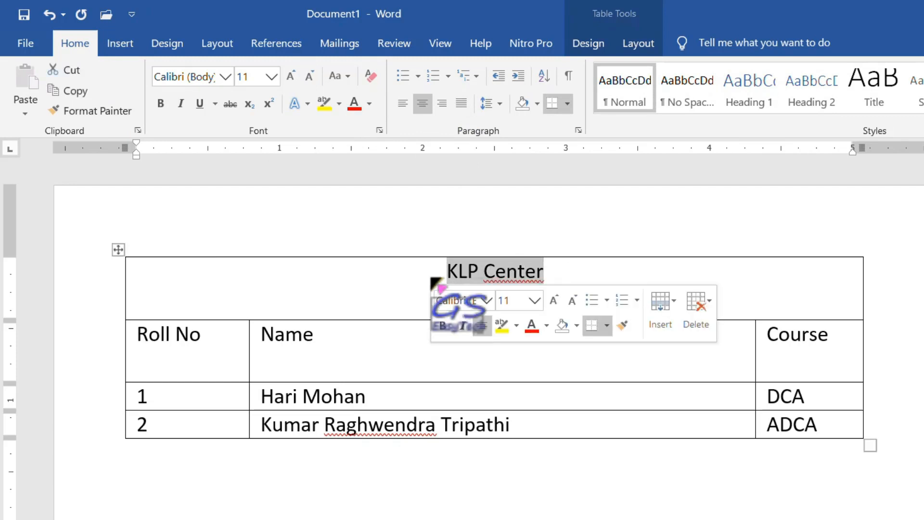
{"action": "left_click", "coordinate": [554, 300]}
{"action": "left_click", "coordinate": [553, 299]}
{"action": "left_click", "coordinate": [553, 300]}
{"action": "left_click", "coordinate": [554, 300]}
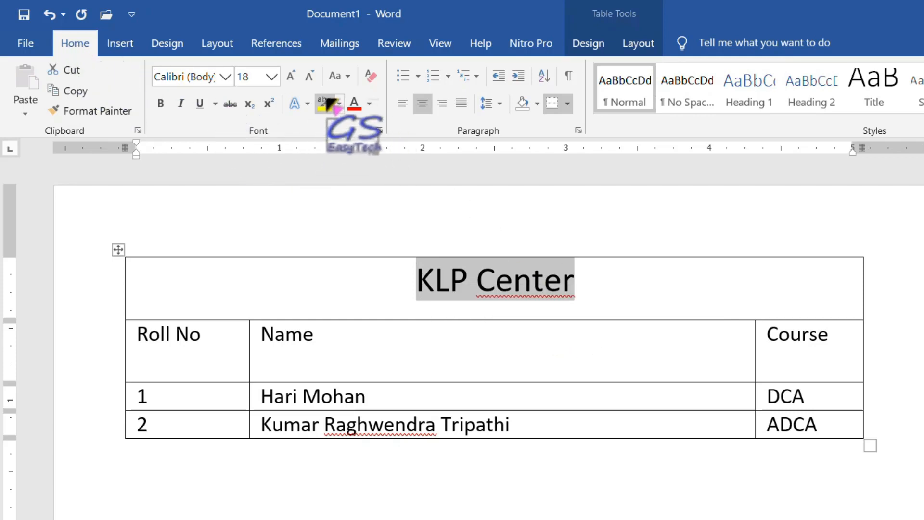
{"action": "left_click", "coordinate": [291, 77]}
{"action": "left_click", "coordinate": [292, 77]}
{"action": "left_click", "coordinate": [291, 77]}
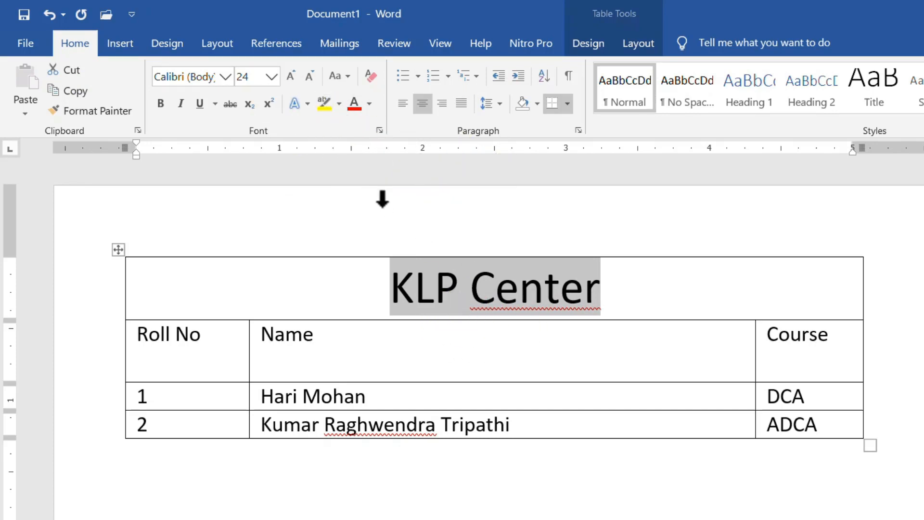
- Apply a gold outlined text effect to the KLP Center heading
{"action": "left_click", "coordinate": [308, 104]}
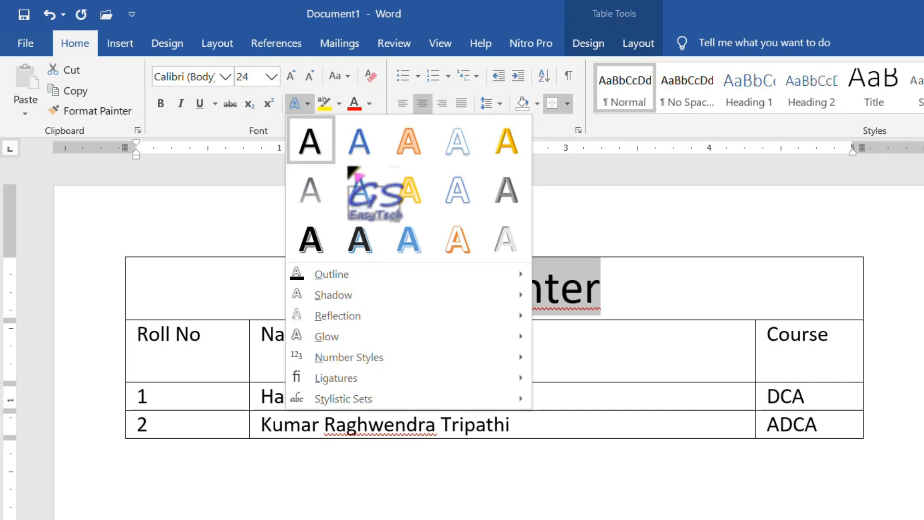
{"action": "left_click", "coordinate": [415, 197]}
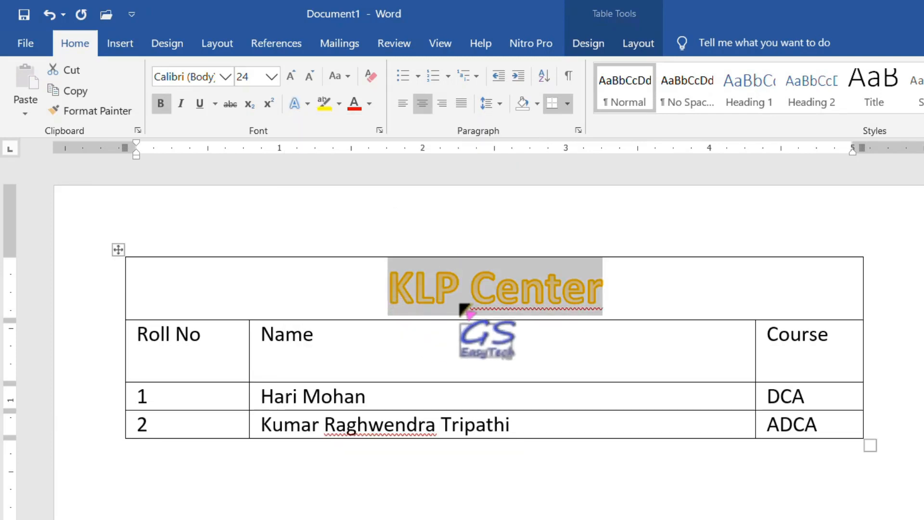
{"action": "left_click", "coordinate": [619, 294]}
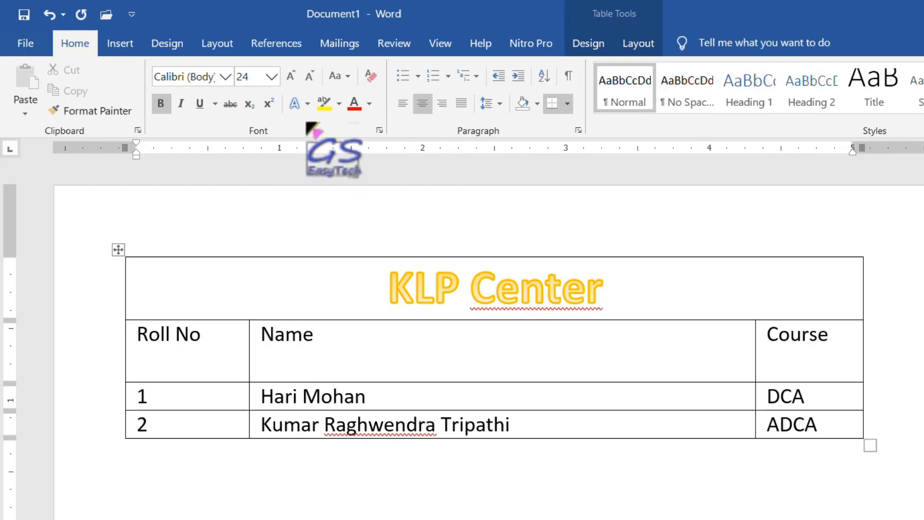
- Shade the merged title cell with a light blue theme colour
{"action": "left_click", "coordinate": [538, 104]}
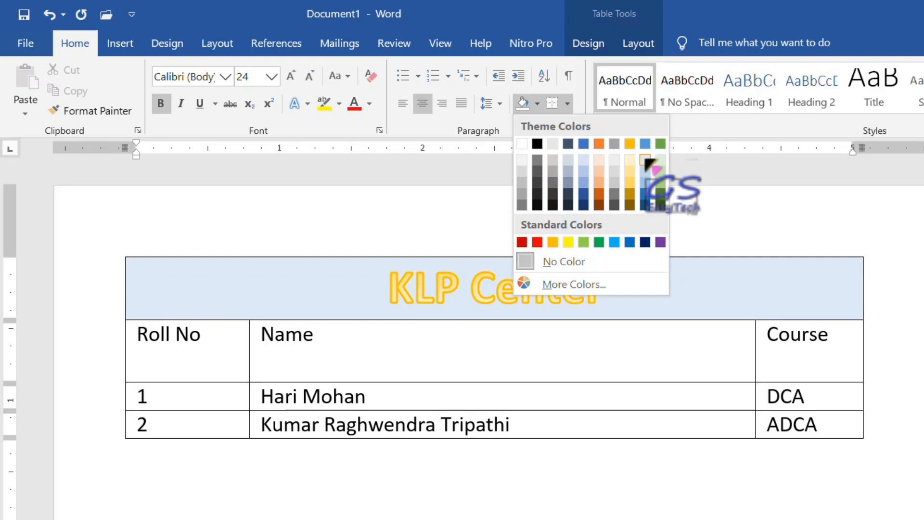
{"action": "left_click", "coordinate": [644, 160]}
{"action": "left_click", "coordinate": [272, 378]}
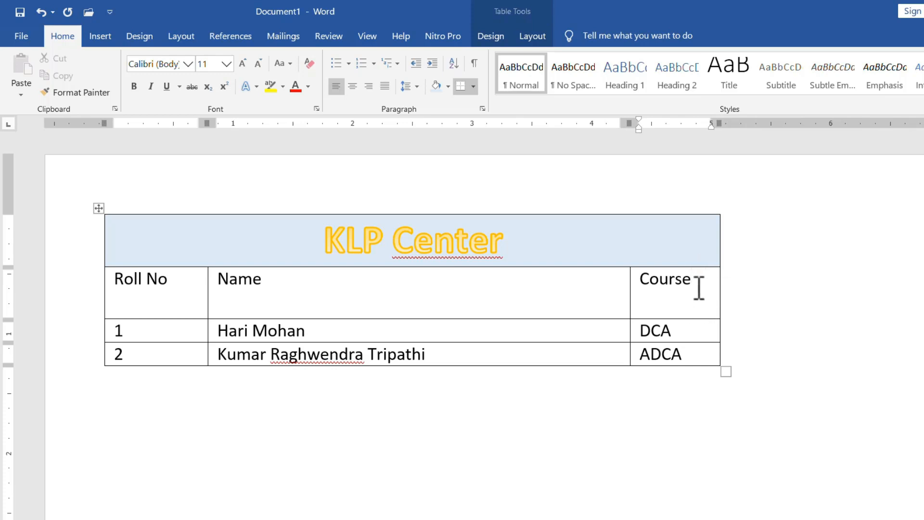
- Split the Course header cell into 2 columns and 1 row
{"action": "right_click", "coordinate": [706, 284]}
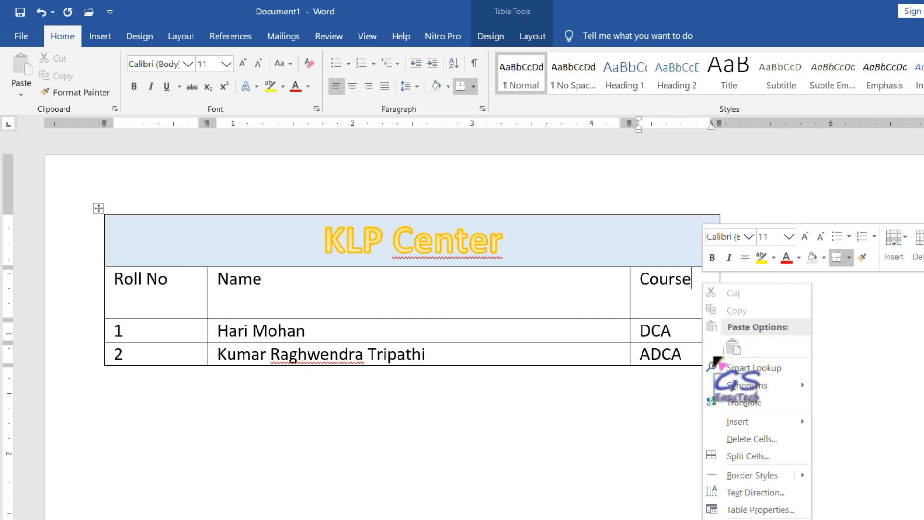
{"action": "left_click", "coordinate": [751, 456]}
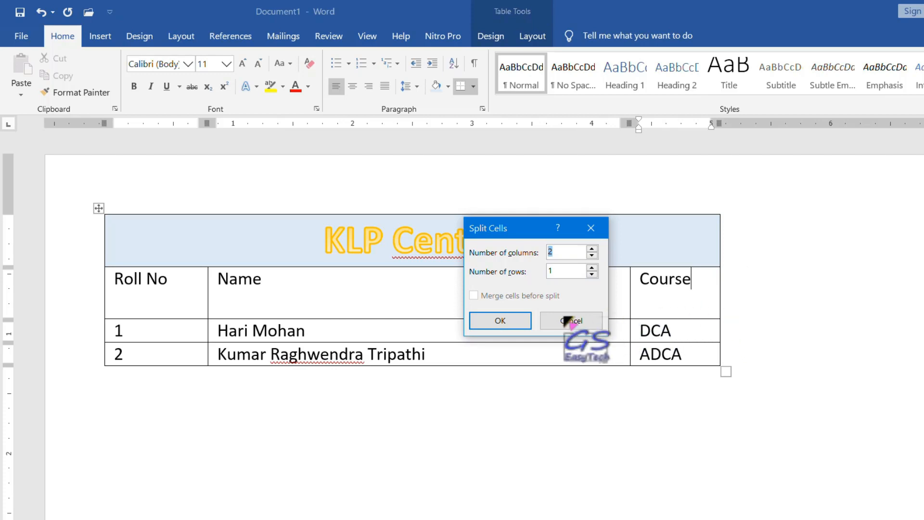
{"action": "left_click", "coordinate": [512, 322]}
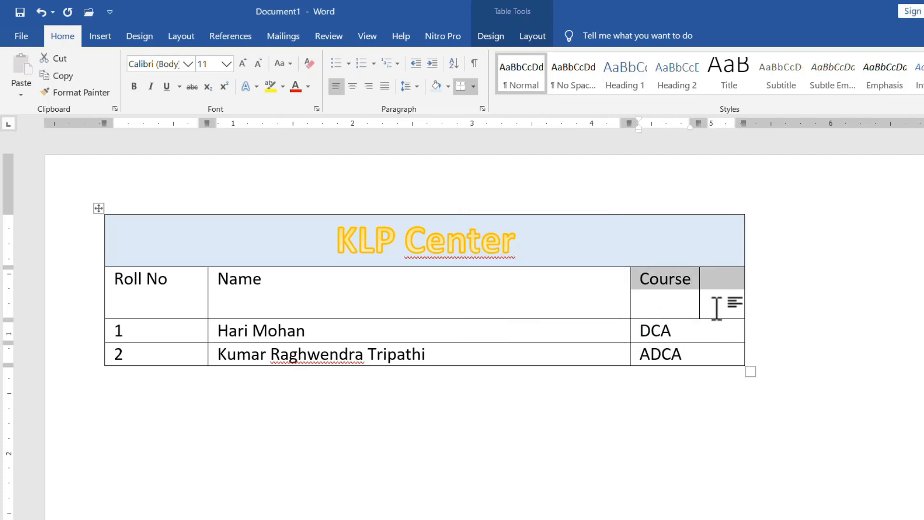
{"action": "left_click", "coordinate": [686, 293]}
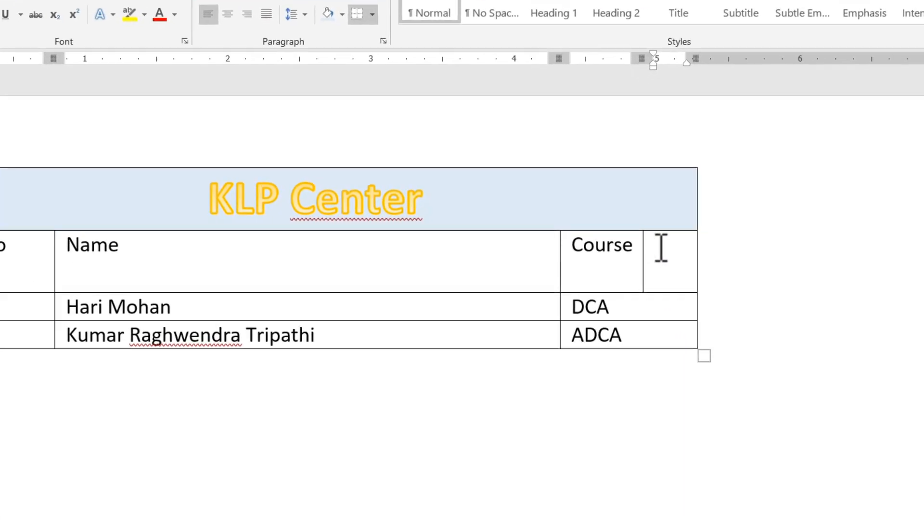
- Split the new empty cell beside Course into 1 column and 2 rows
{"action": "right_click", "coordinate": [714, 283]}
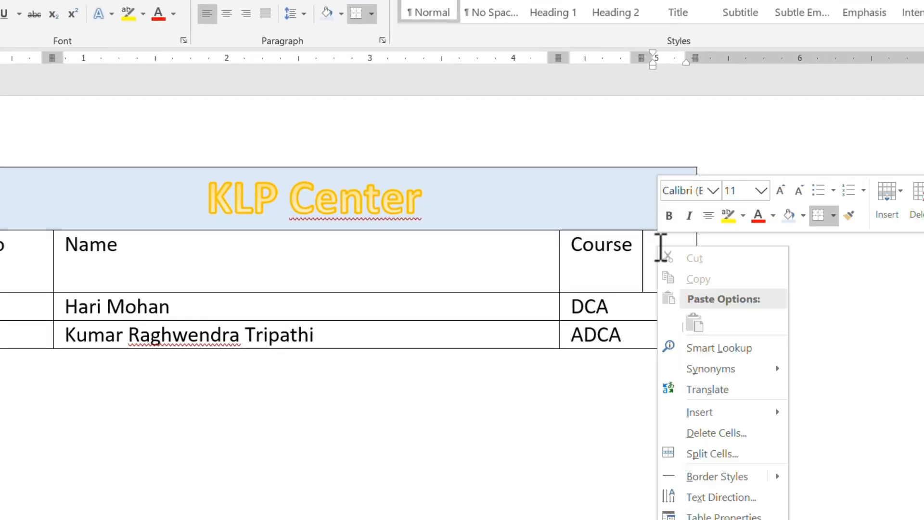
{"action": "left_click", "coordinate": [717, 453]}
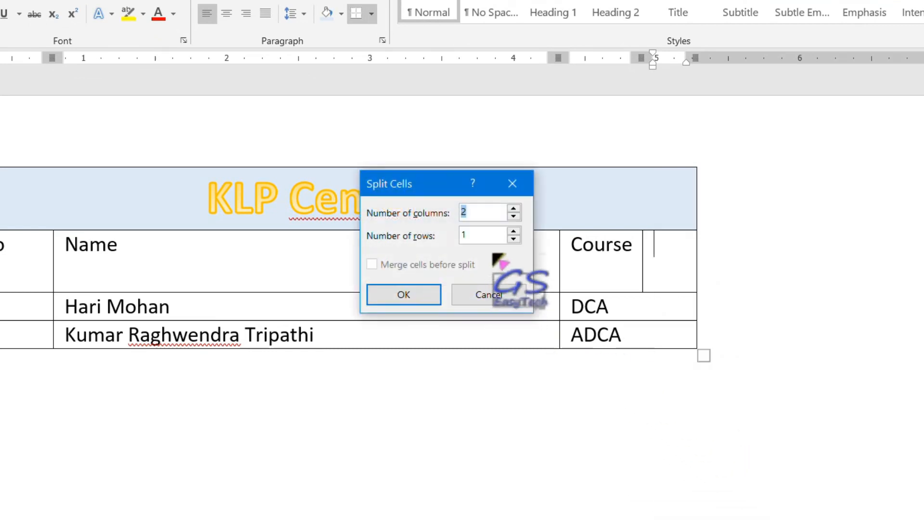
{"action": "left_click", "coordinate": [513, 231]}
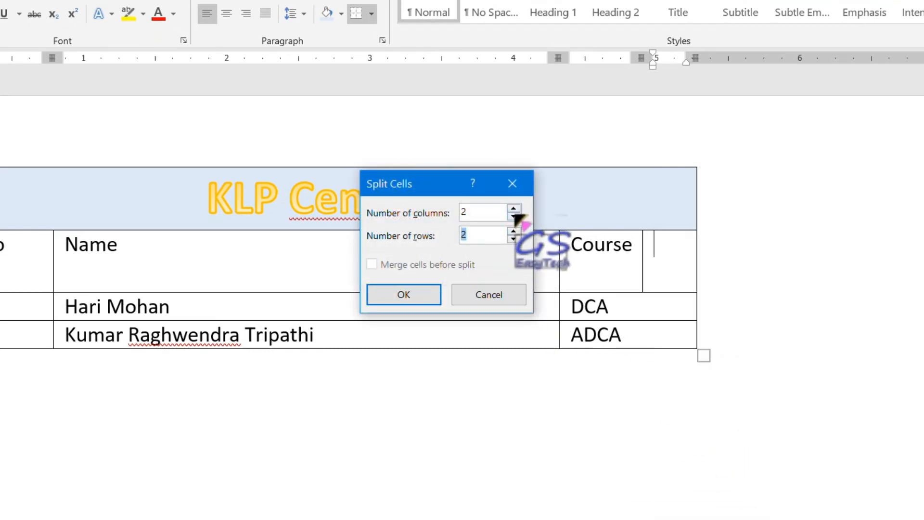
{"action": "left_click", "coordinate": [514, 215]}
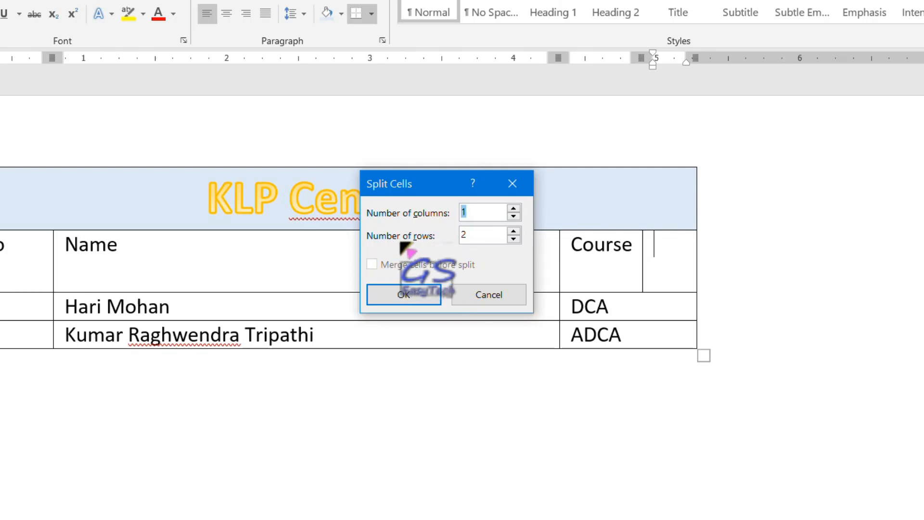
{"action": "left_click", "coordinate": [403, 295]}
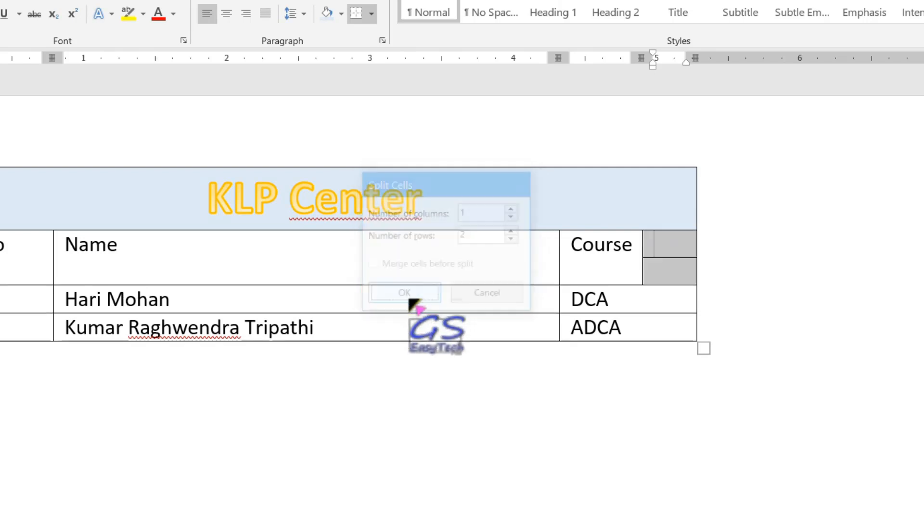
{"action": "left_click", "coordinate": [660, 302]}
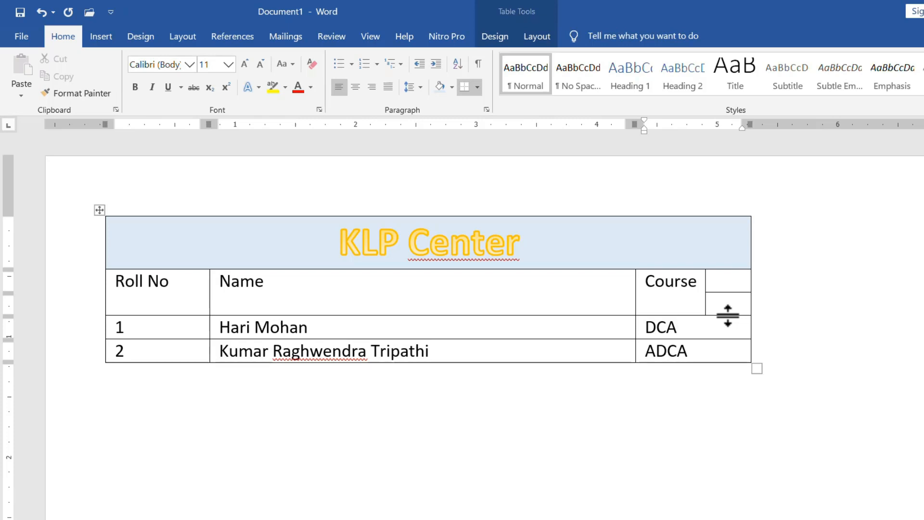
{"action": "left_click", "coordinate": [334, 288]}
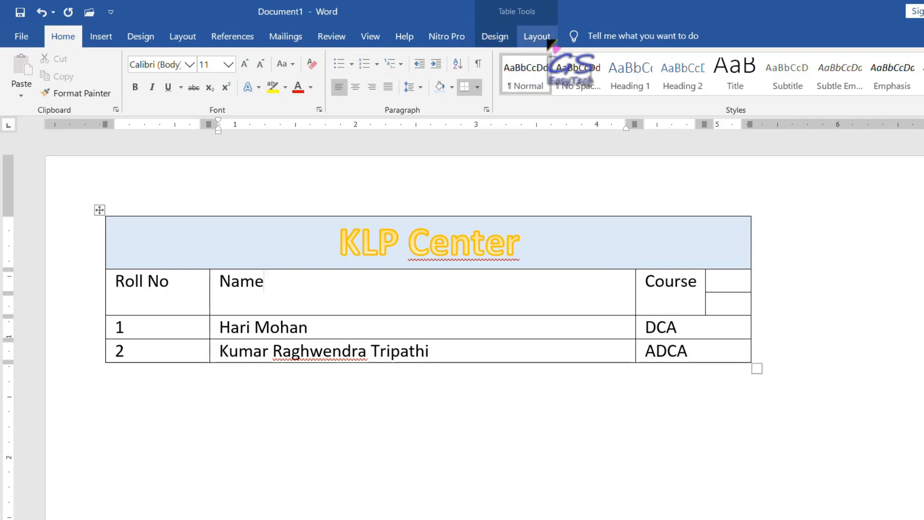
- Try a blue-headed List Table style, then a yellow table style, on the table
{"action": "left_click", "coordinate": [493, 37]}
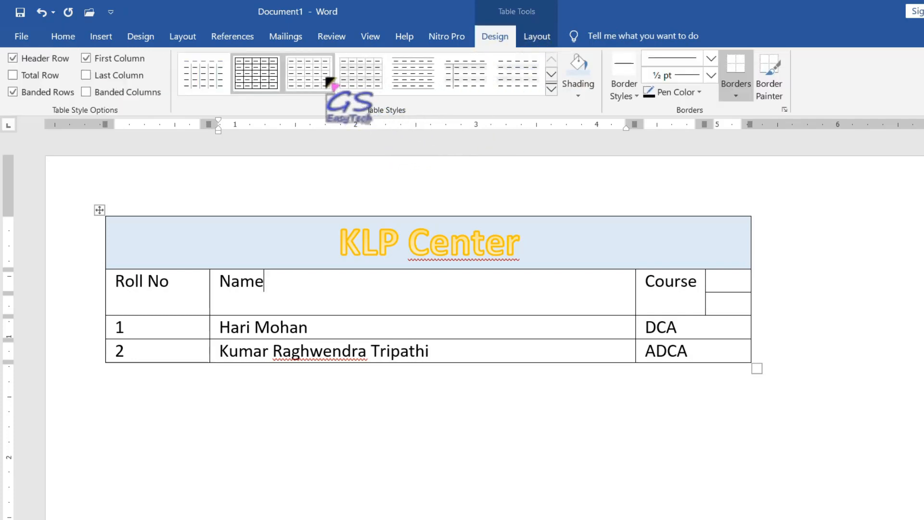
{"action": "left_click", "coordinate": [551, 89]}
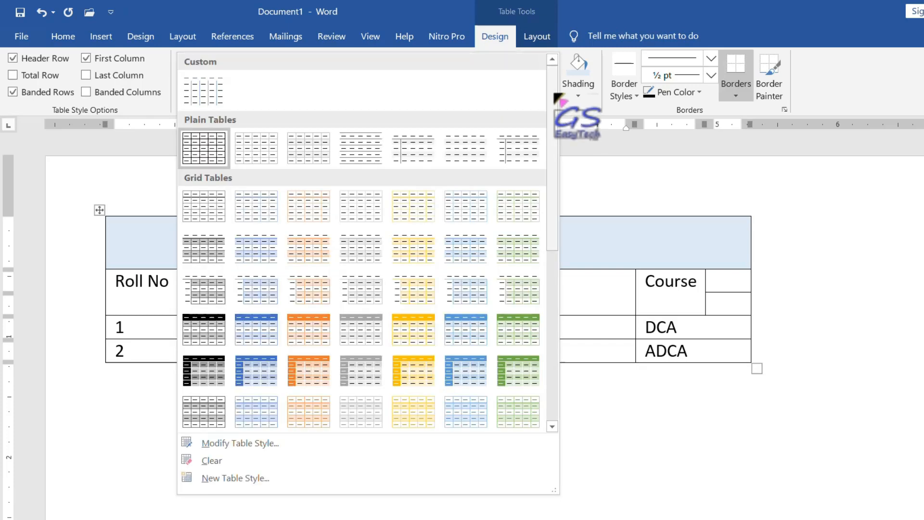
{"action": "left_click_drag", "start_coordinate": [554, 94], "coordinate": [549, 292]}
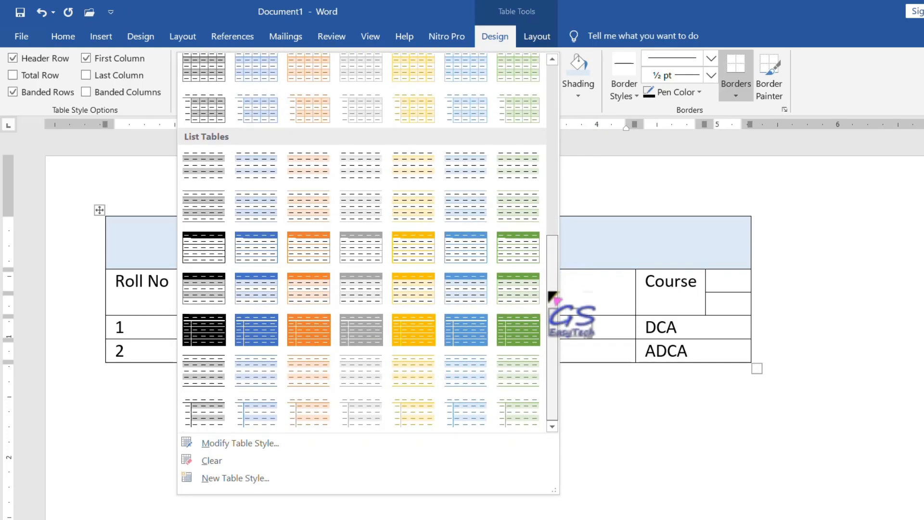
{"action": "left_click", "coordinate": [471, 292]}
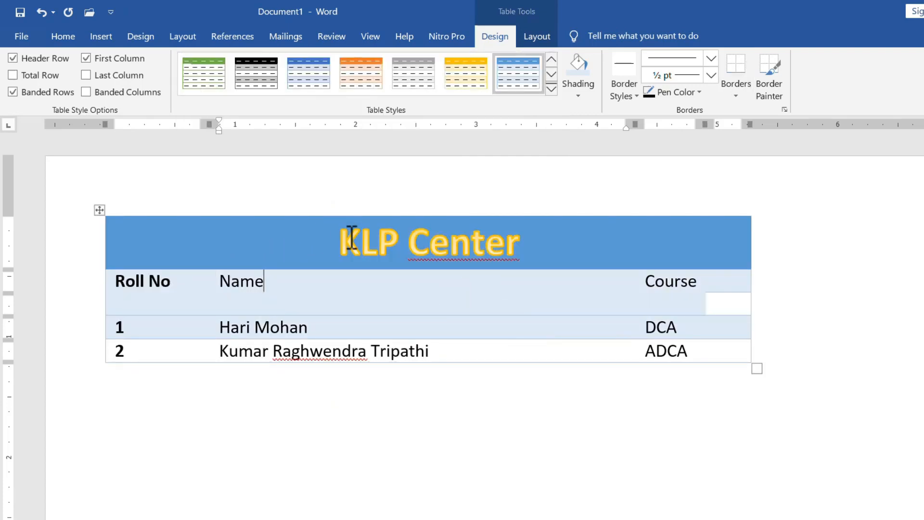
{"action": "left_click", "coordinate": [466, 73]}
- Apply a light green banded Grid Table style to the table
{"action": "left_click", "coordinate": [552, 88]}
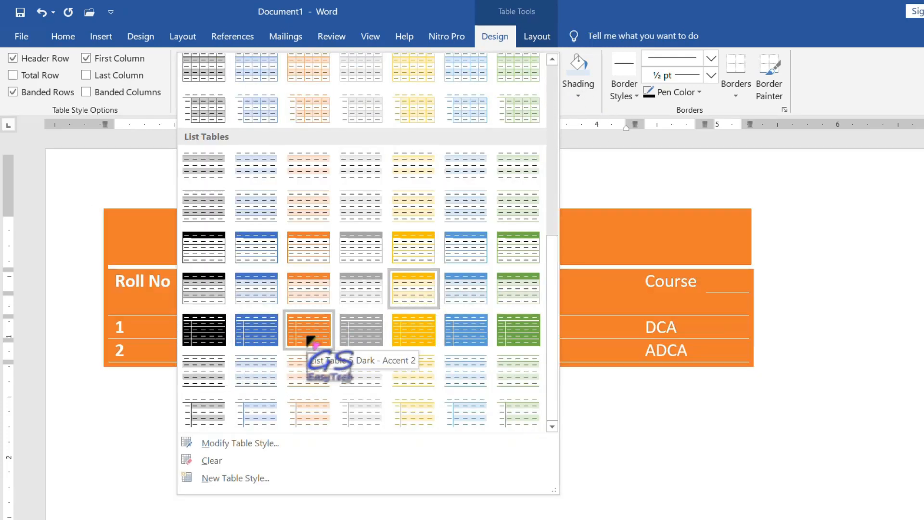
{"action": "scroll", "coordinate": [360, 305], "scroll_direction": "up", "scroll_amount": 3}
{"action": "scroll", "coordinate": [360, 304], "scroll_direction": "up", "scroll_amount": 5}
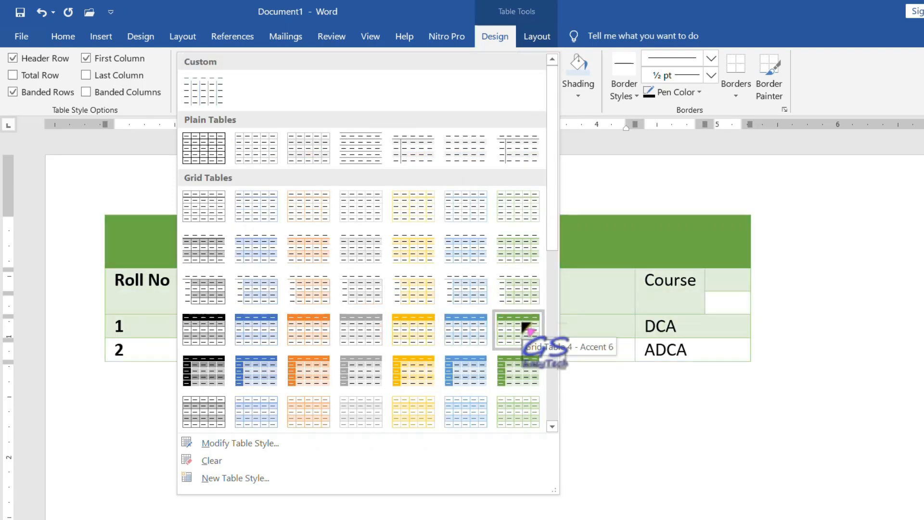
{"action": "left_click", "coordinate": [524, 299]}
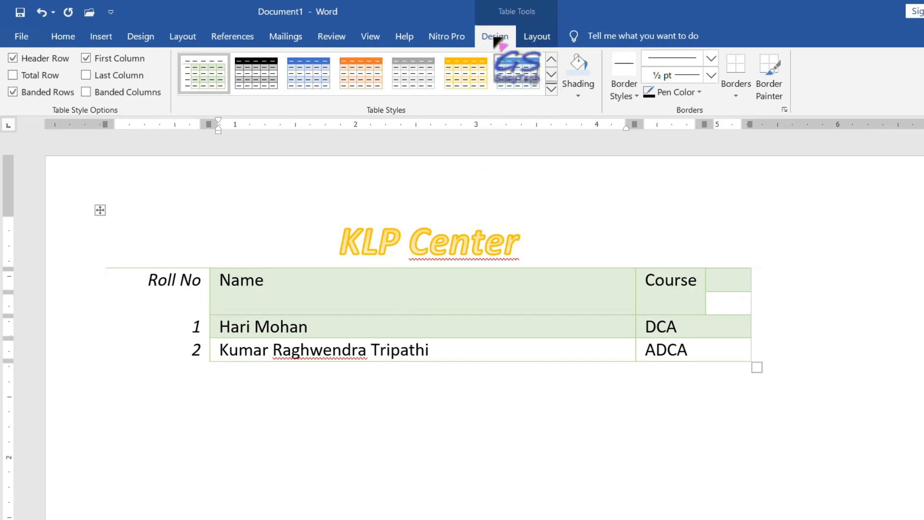
- Apply the plain Table Grid style from the Table Styles gallery
{"action": "left_click", "coordinate": [552, 88]}
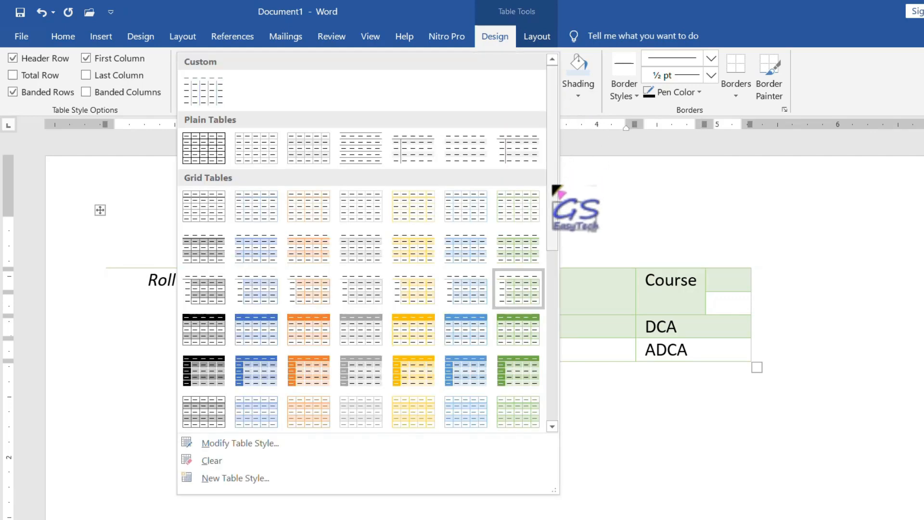
{"action": "left_click", "coordinate": [202, 149]}
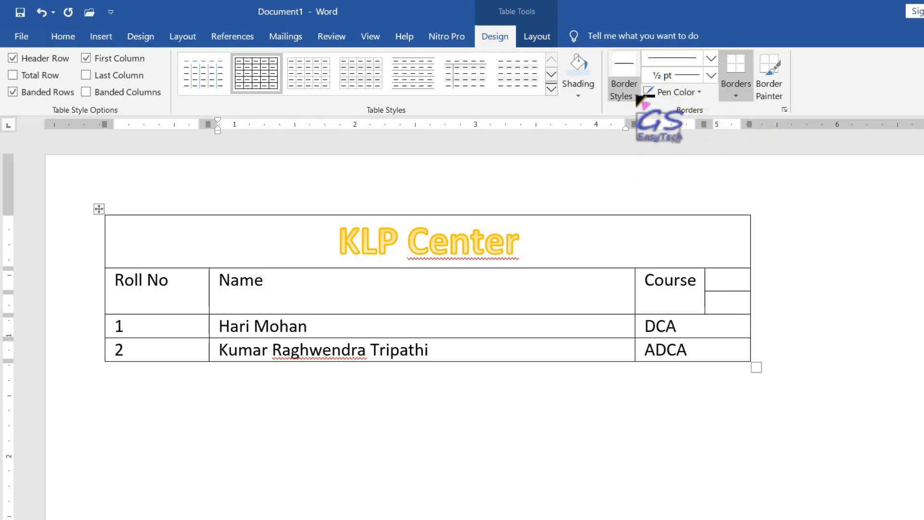
- Paint a thin blue single-line border along the table's top edge
{"action": "left_click", "coordinate": [637, 96]}
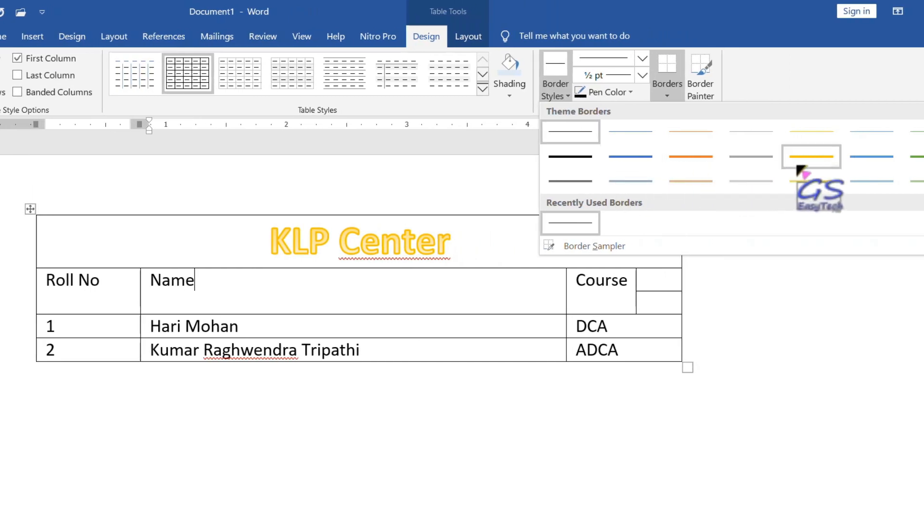
{"action": "left_click", "coordinate": [879, 163]}
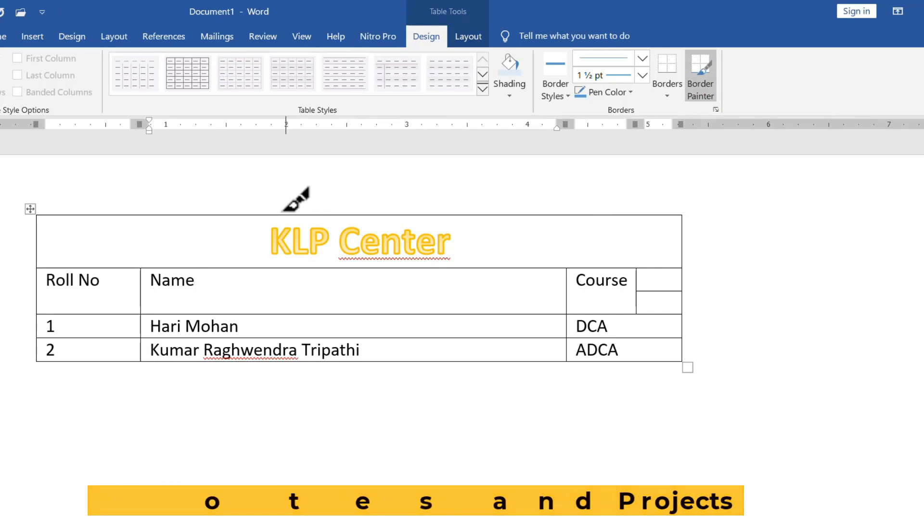
{"action": "left_click_drag", "start_coordinate": [267, 215], "coordinate": [309, 215]}
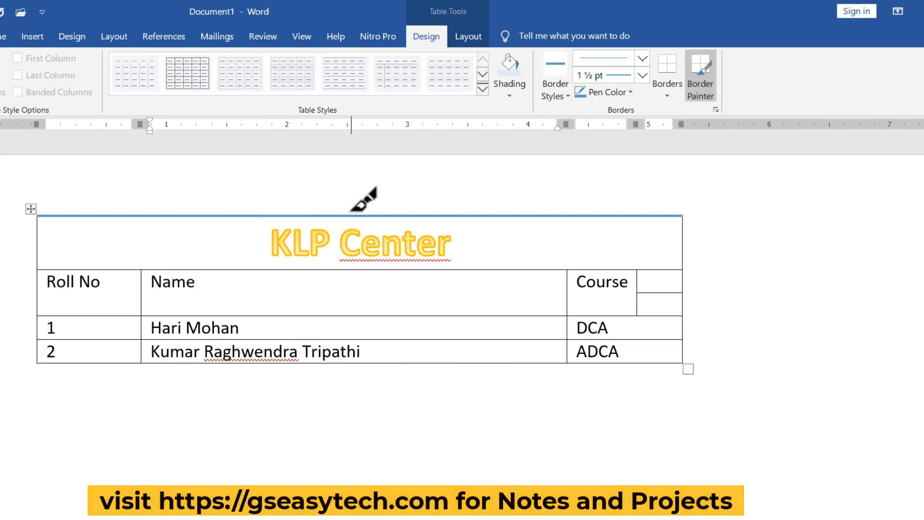
- Set the border pen to a red double line, 4½ pt weight
{"action": "left_click", "coordinate": [643, 59]}
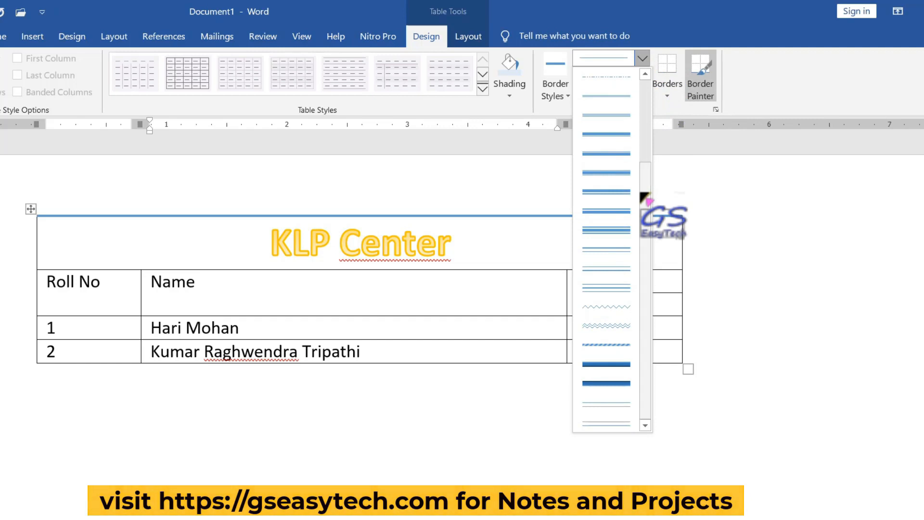
{"action": "scroll", "coordinate": [640, 202], "scroll_direction": "down", "scroll_amount": 1}
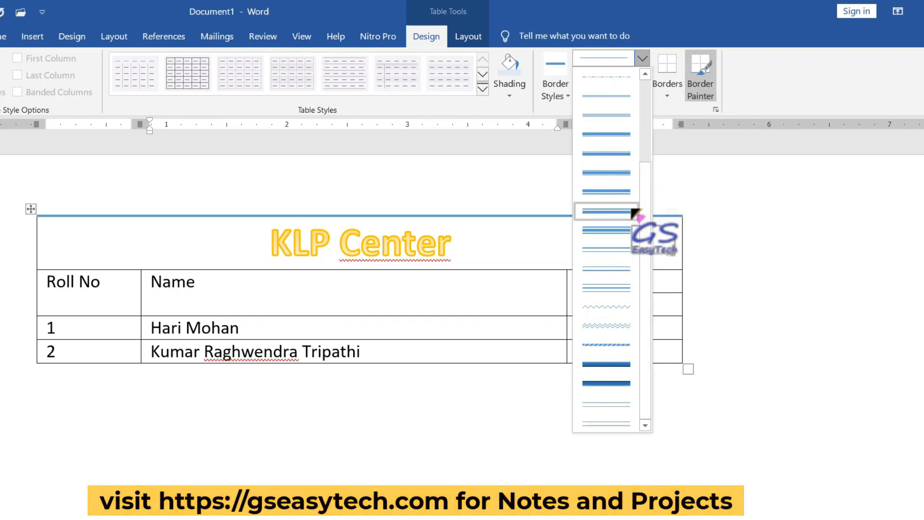
{"action": "left_click", "coordinate": [615, 232]}
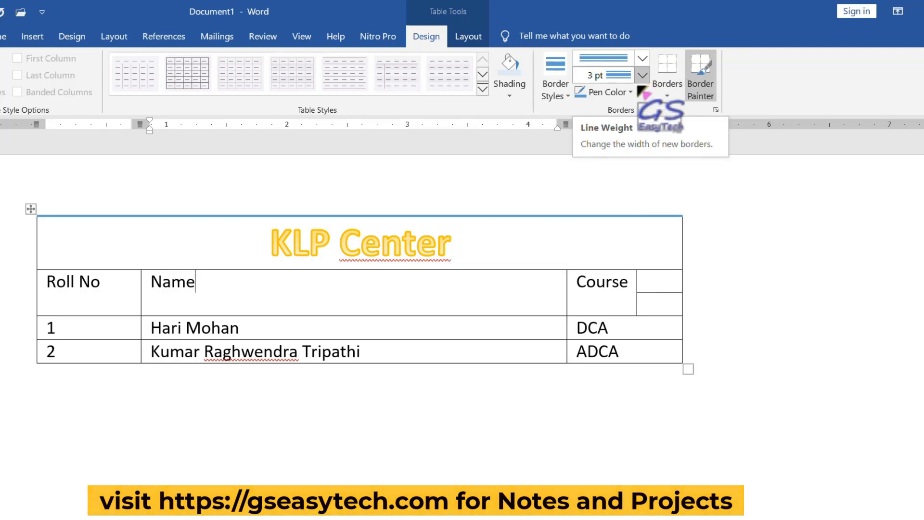
{"action": "left_click", "coordinate": [642, 76]}
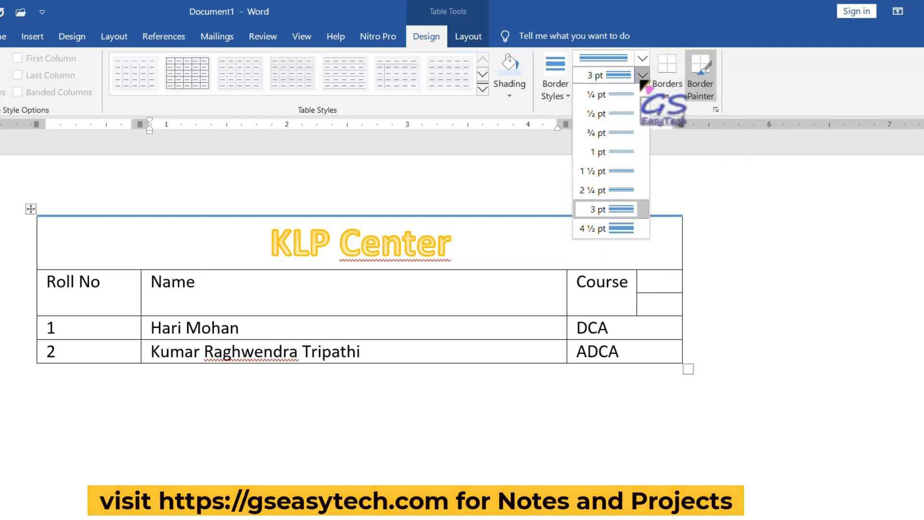
{"action": "left_click", "coordinate": [621, 229]}
{"action": "left_click", "coordinate": [631, 93]}
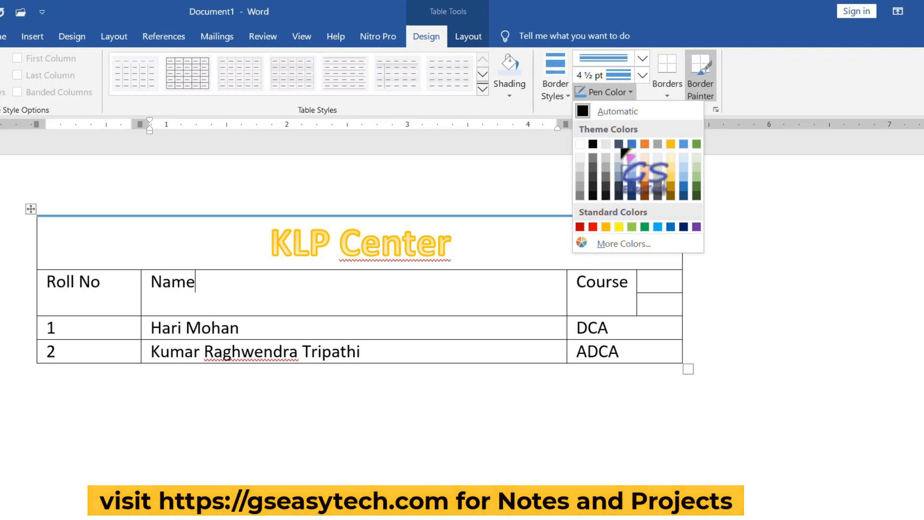
{"action": "left_click", "coordinate": [593, 227]}
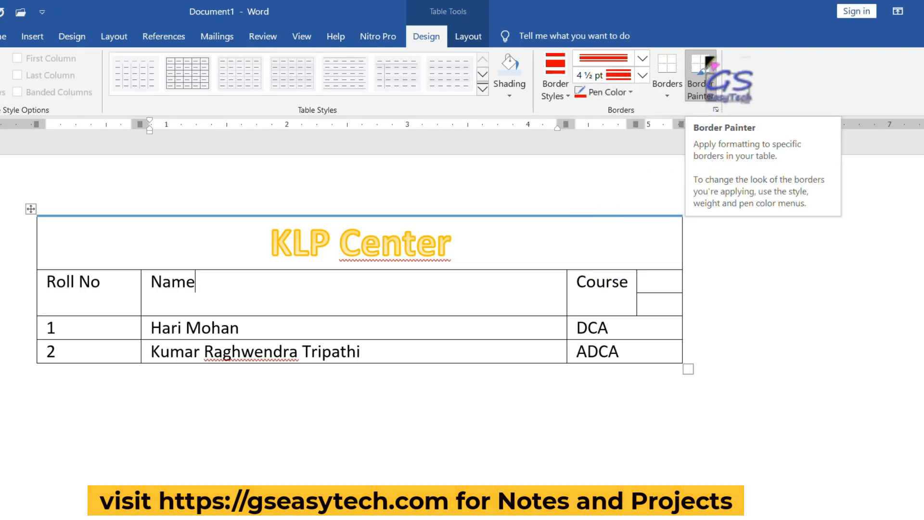
- Paint the red double border under the title row across the table width
{"action": "left_click", "coordinate": [703, 77]}
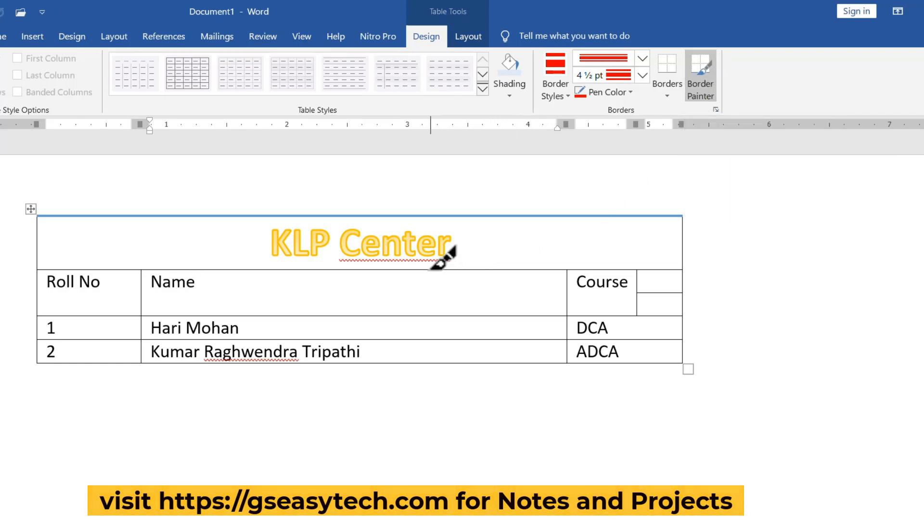
{"action": "left_click", "coordinate": [451, 270]}
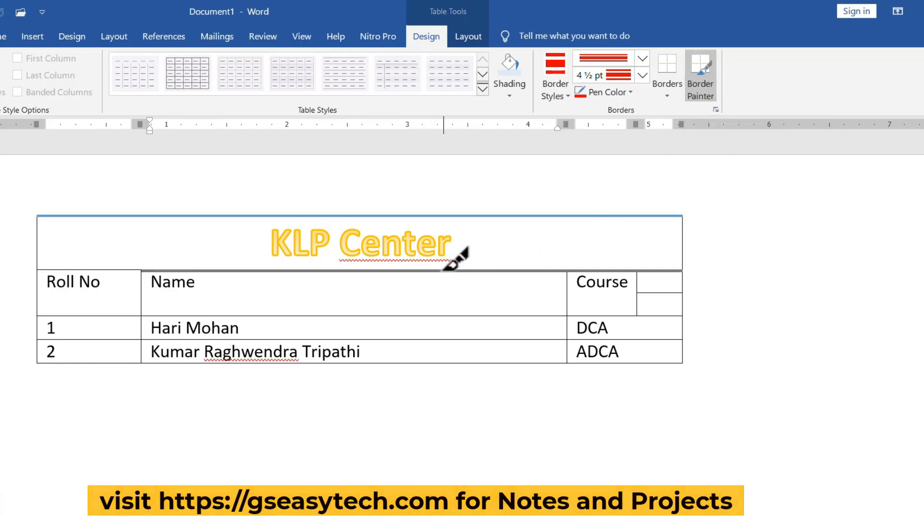
{"action": "left_click", "coordinate": [443, 269]}
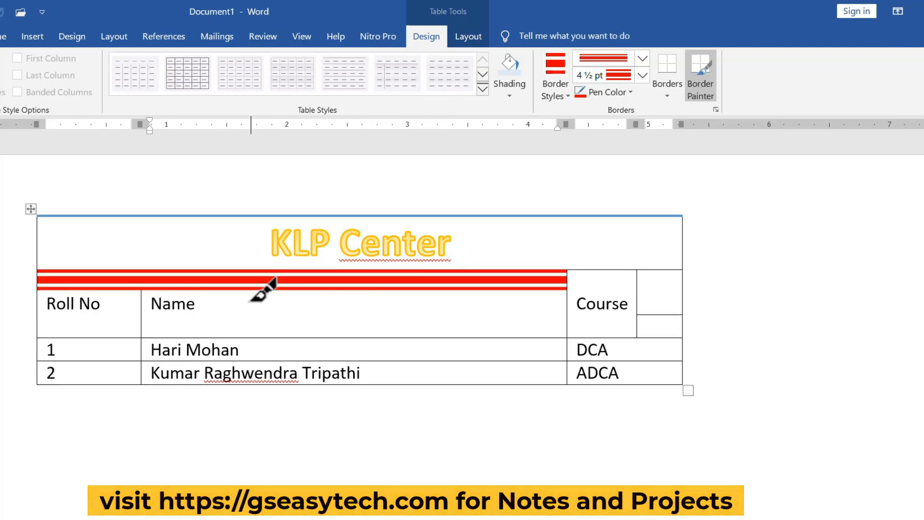
{"action": "left_click", "coordinate": [642, 270]}
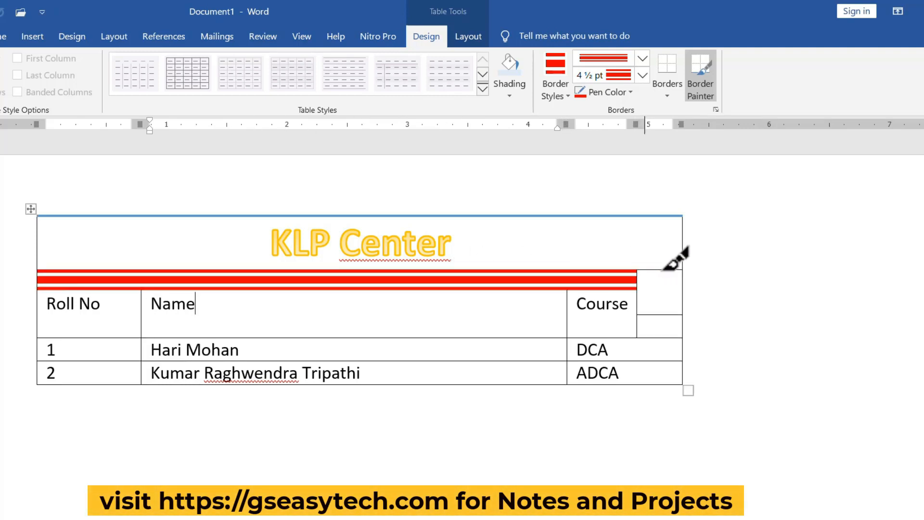
{"action": "left_click", "coordinate": [693, 267]}
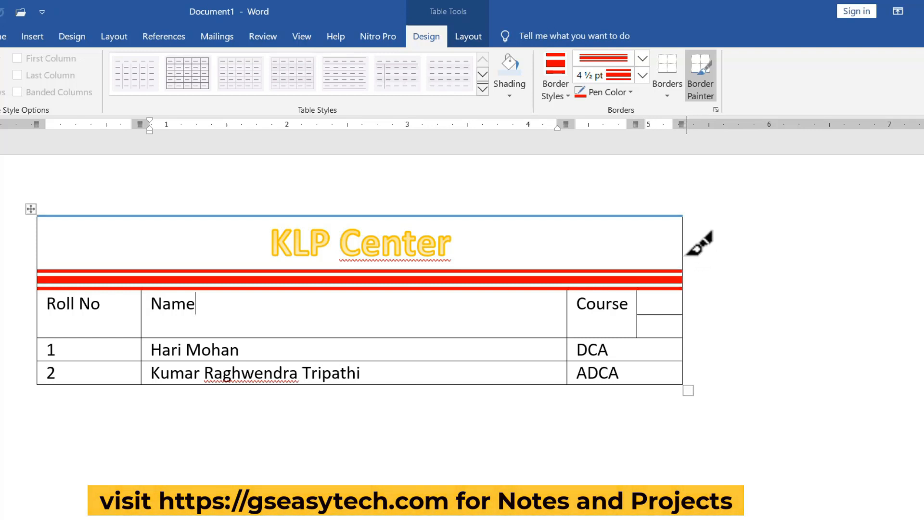
- Repaint the border under the title with a single black 3 pt line
{"action": "left_click", "coordinate": [642, 59]}
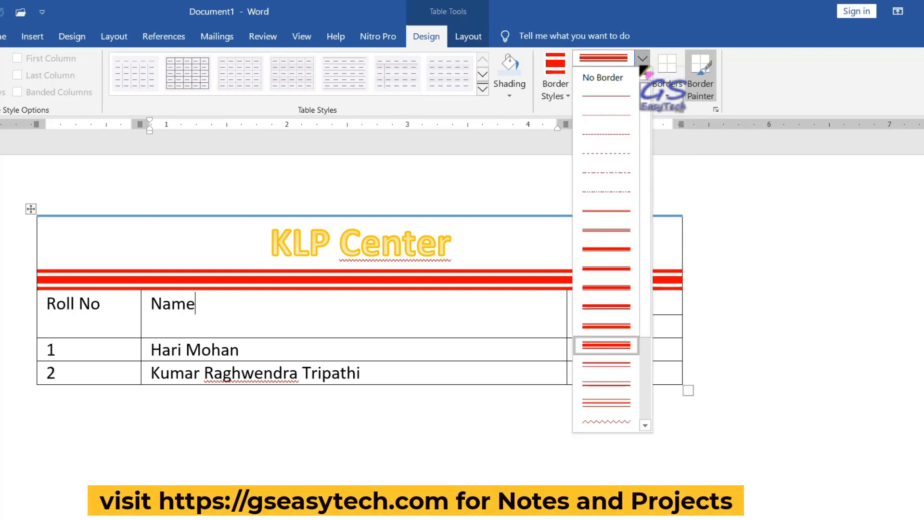
{"action": "left_click", "coordinate": [623, 98]}
{"action": "left_click", "coordinate": [642, 76]}
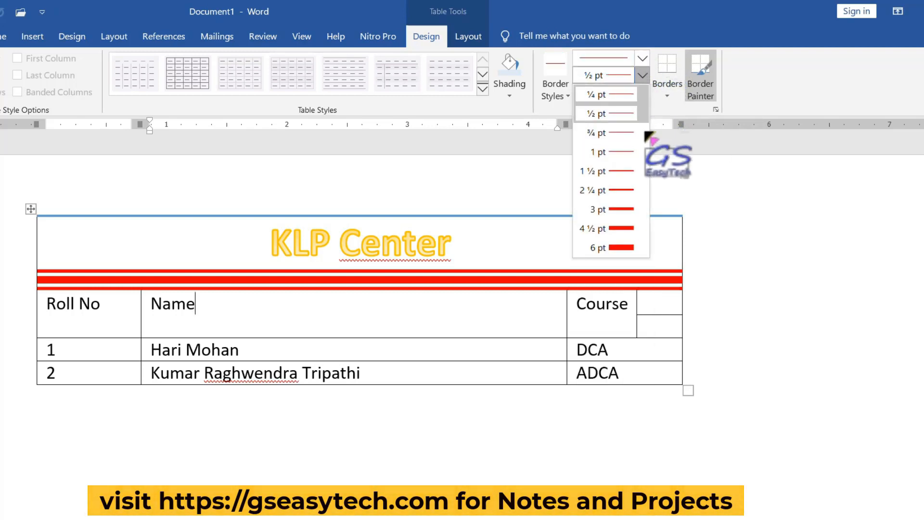
{"action": "left_click", "coordinate": [625, 211]}
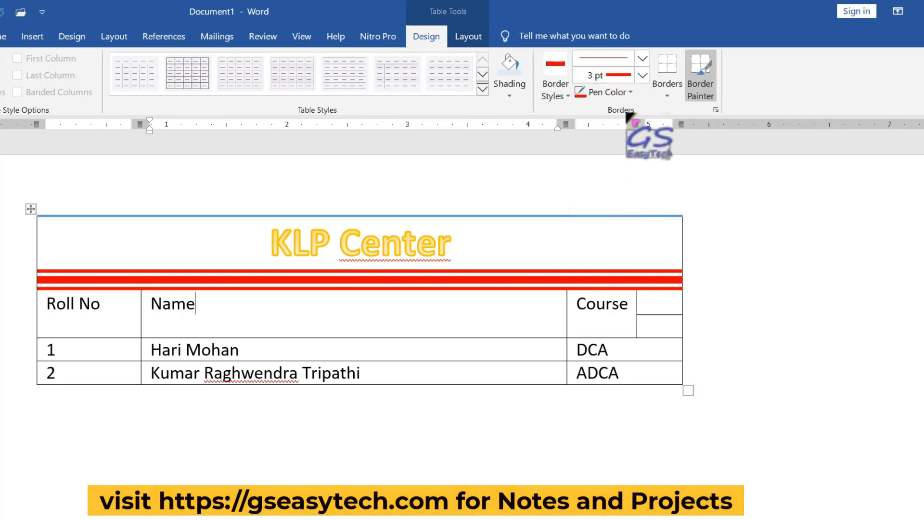
{"action": "left_click", "coordinate": [630, 92]}
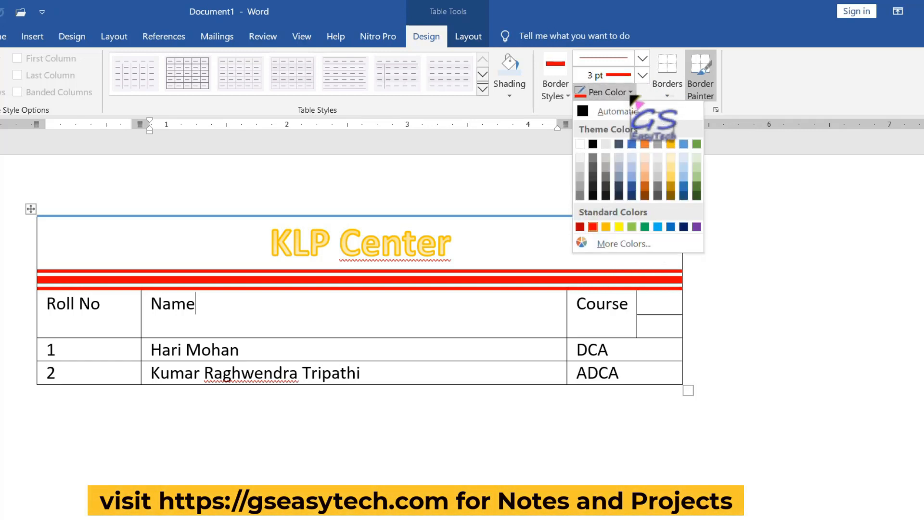
{"action": "left_click", "coordinate": [597, 143]}
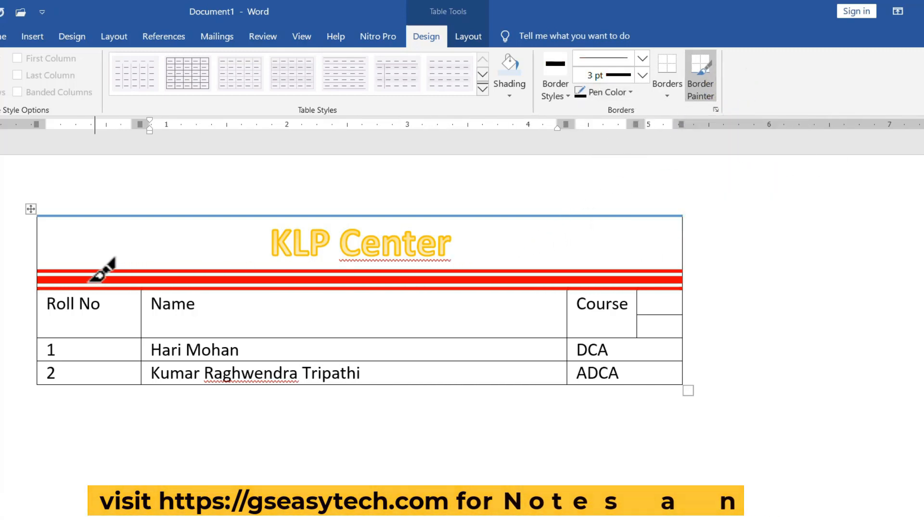
{"action": "left_click_drag", "start_coordinate": [97, 272], "coordinate": [678, 273]}
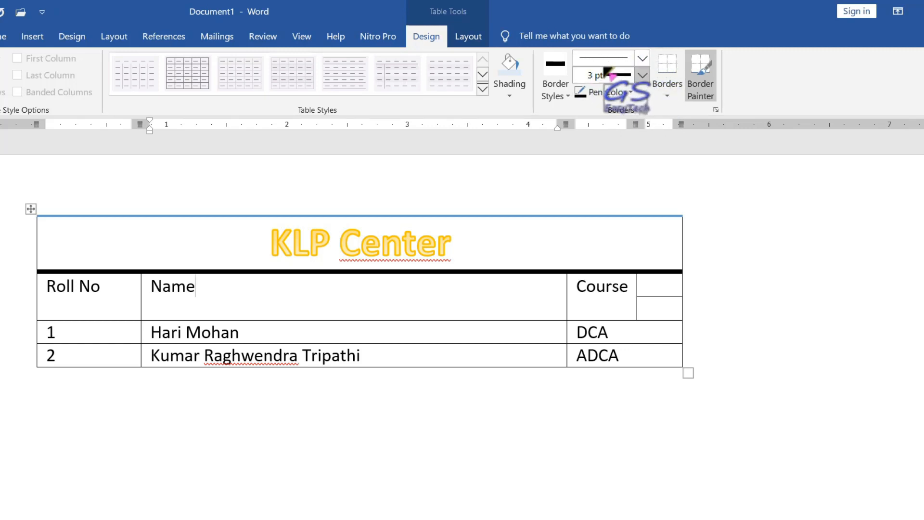
- Set the border pen to a thick-thin double line in light blue
{"action": "left_click", "coordinate": [562, 93]}
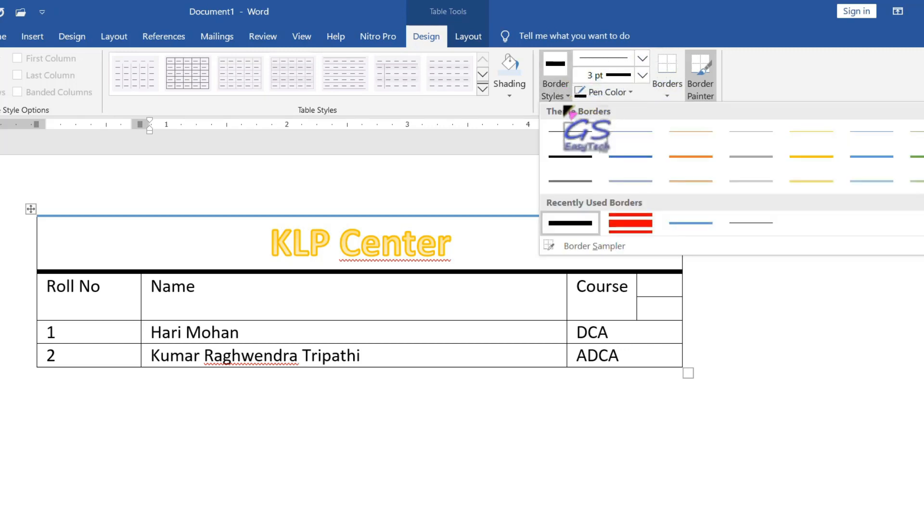
{"action": "left_click", "coordinate": [811, 156]}
{"action": "left_click", "coordinate": [643, 59]}
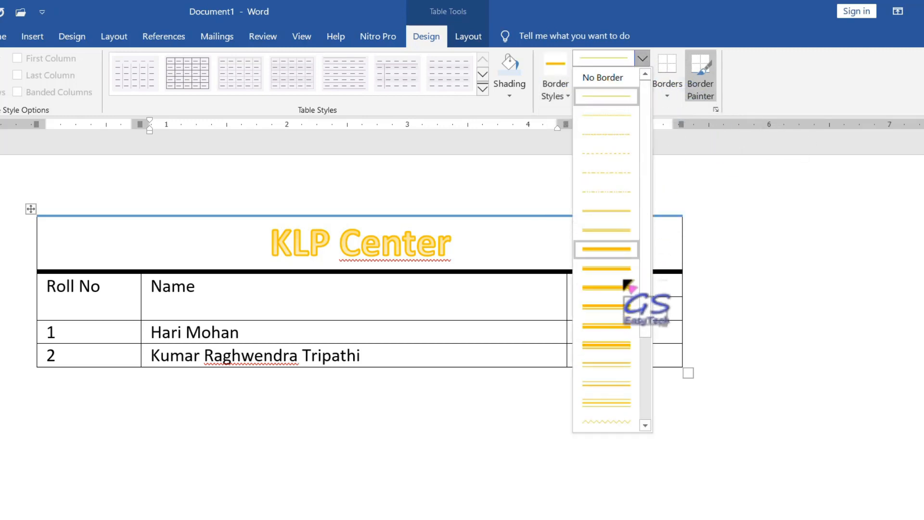
{"action": "left_click", "coordinate": [620, 313]}
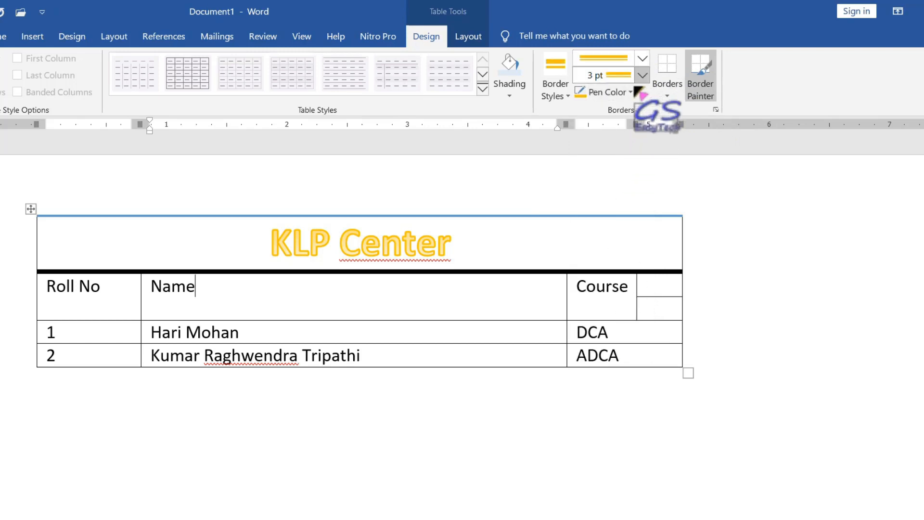
{"action": "left_click", "coordinate": [632, 97]}
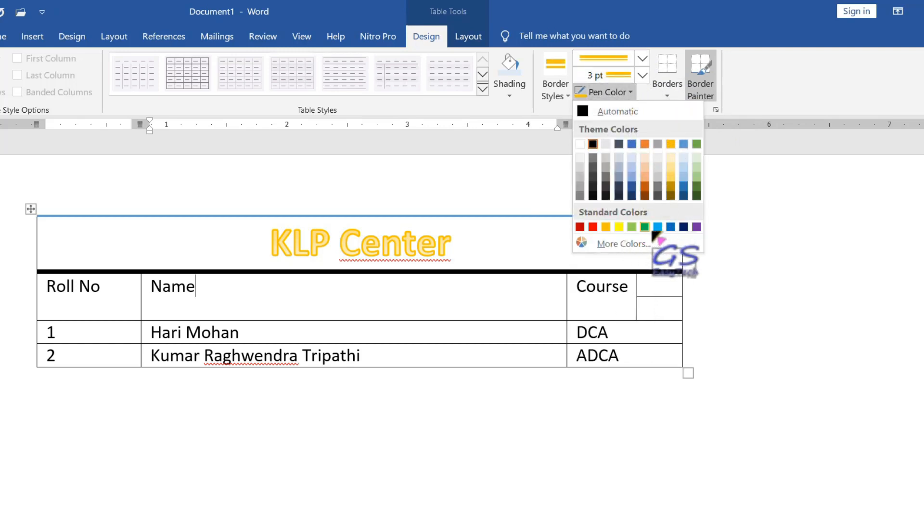
{"action": "left_click", "coordinate": [657, 229]}
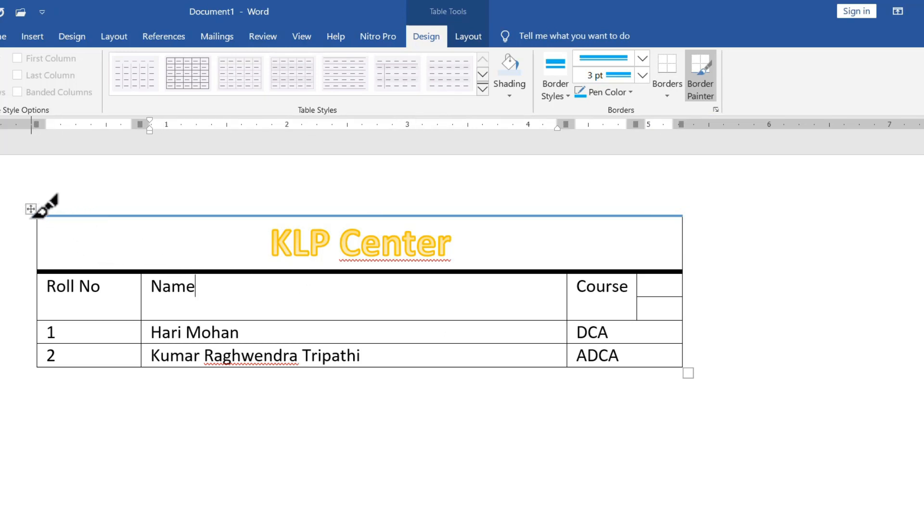
- Apply the blue double-line border to all cells of the whole table
{"action": "key", "text": "Escape"}
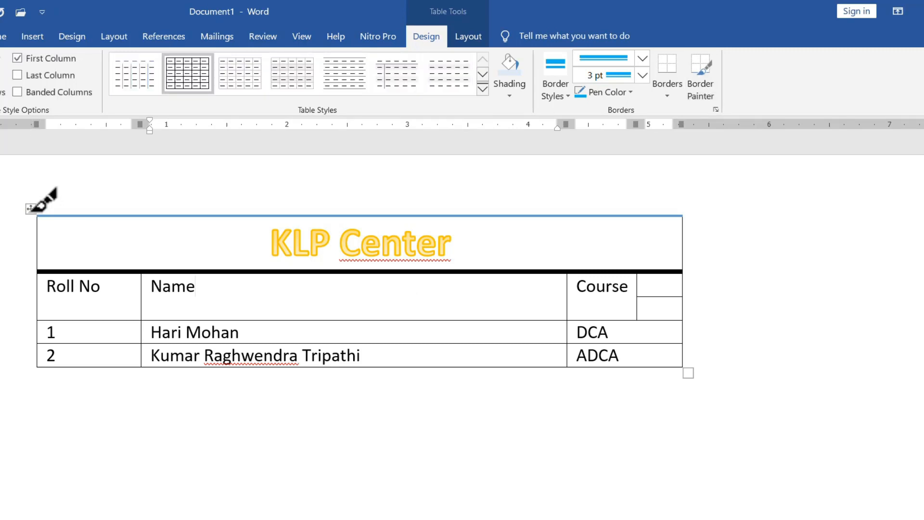
{"action": "left_click", "coordinate": [31, 211]}
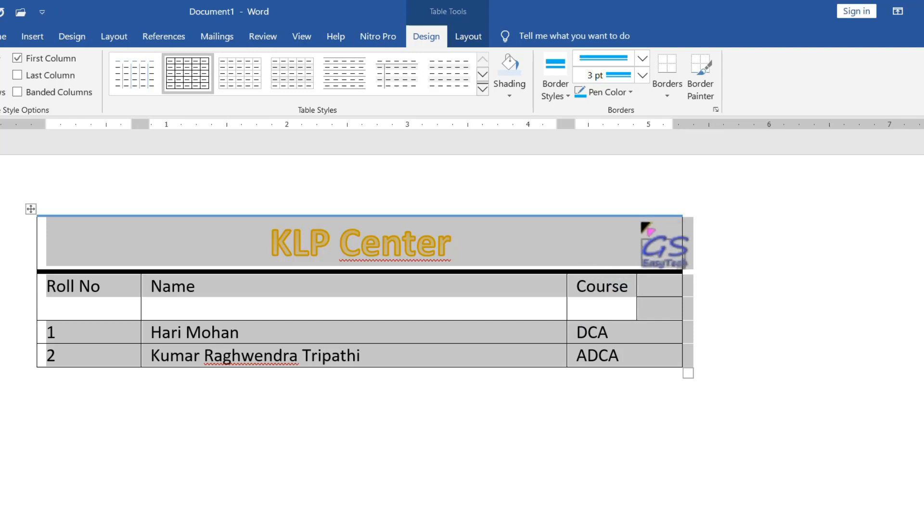
{"action": "left_click", "coordinate": [672, 99]}
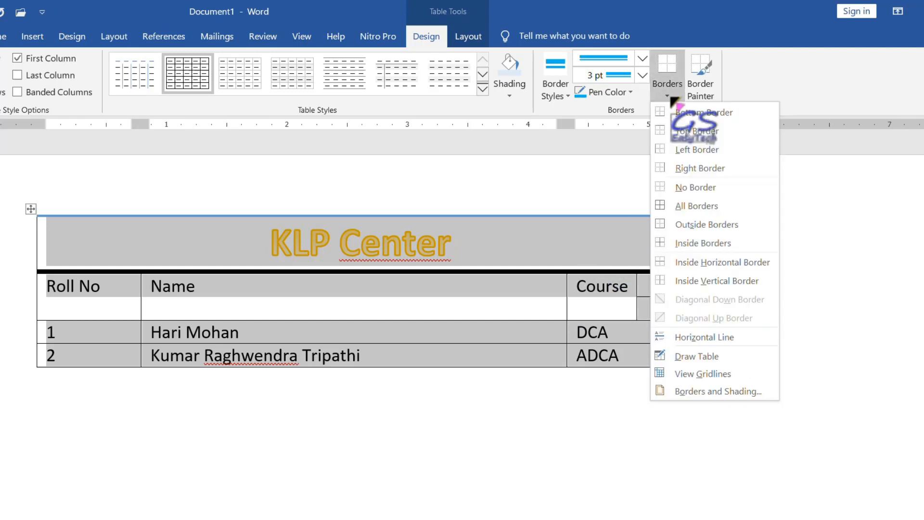
{"action": "left_click", "coordinate": [720, 206]}
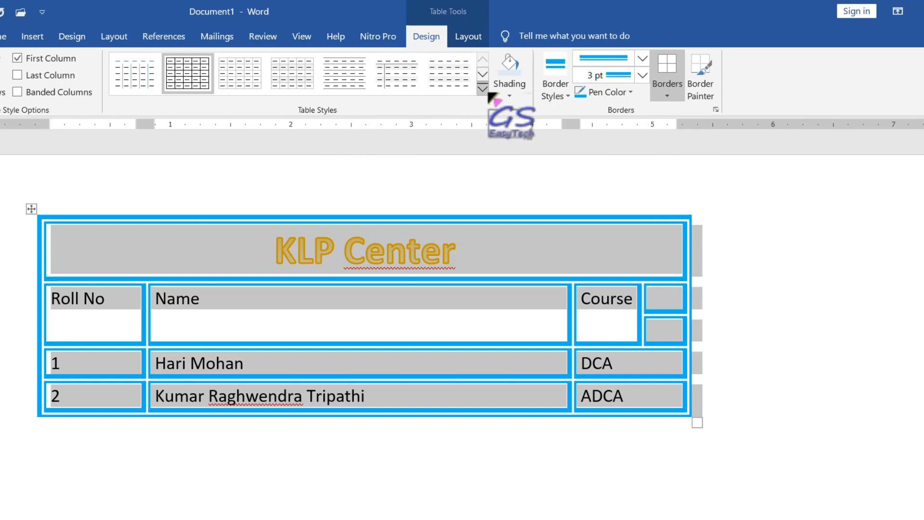
- Apply the Table Grid style to the KLP Center table, then delete the table
{"action": "left_click", "coordinate": [483, 89]}
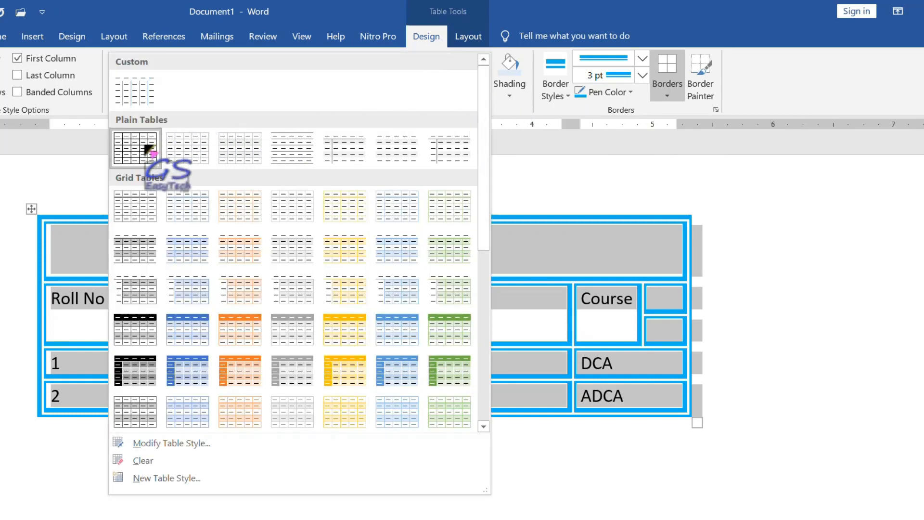
{"action": "left_click", "coordinate": [137, 151]}
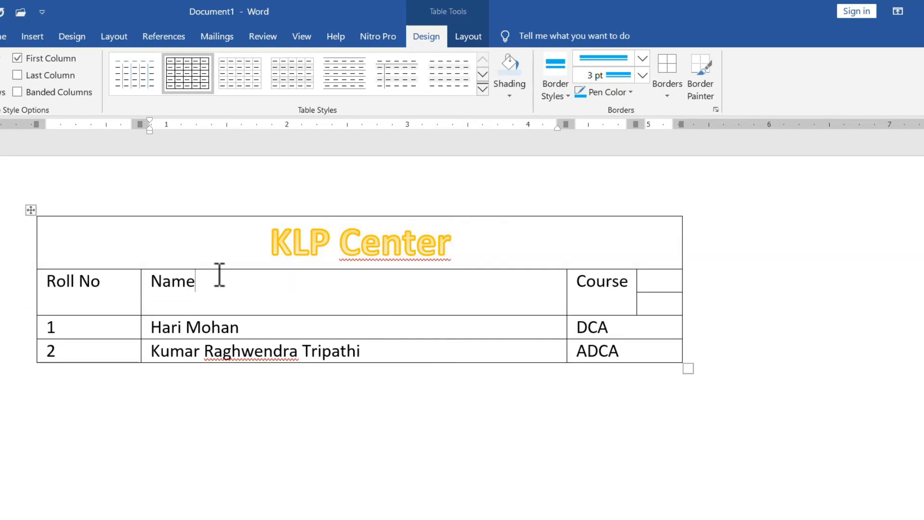
{"action": "left_click", "coordinate": [31, 214]}
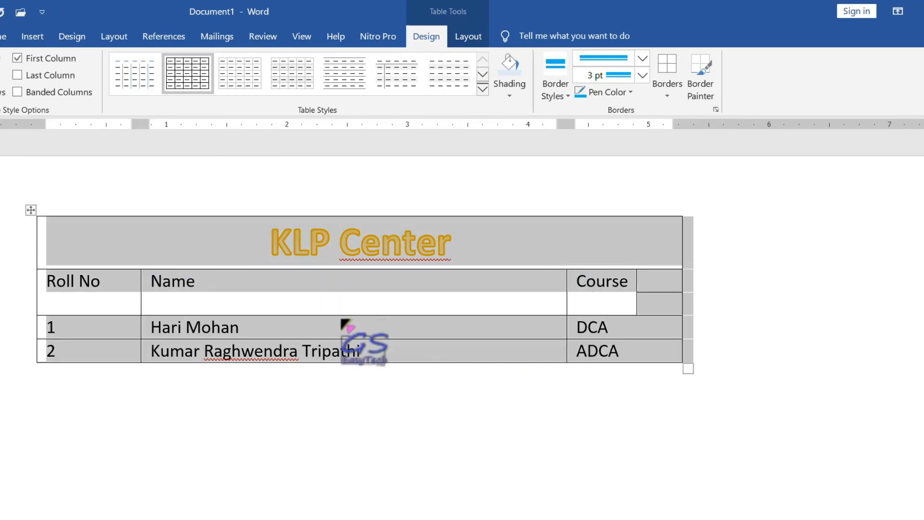
{"action": "right_click", "coordinate": [202, 240]}
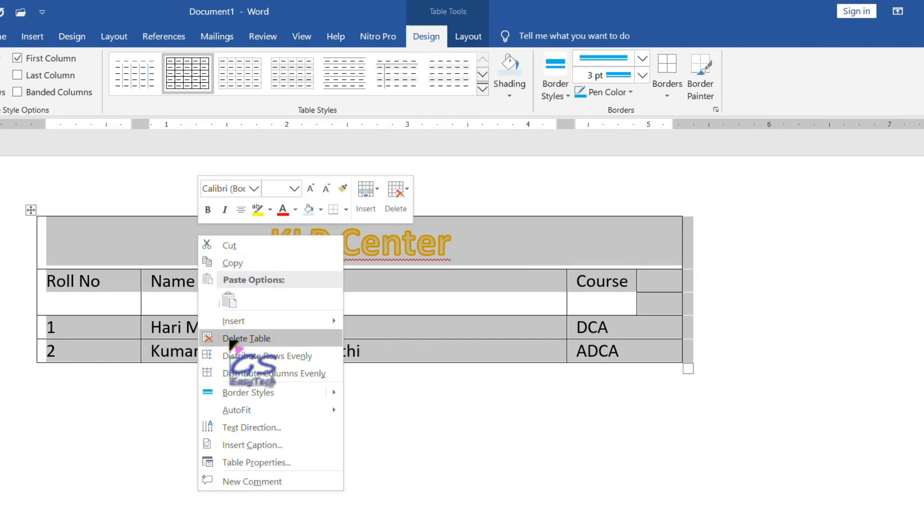
{"action": "left_click", "coordinate": [272, 343]}
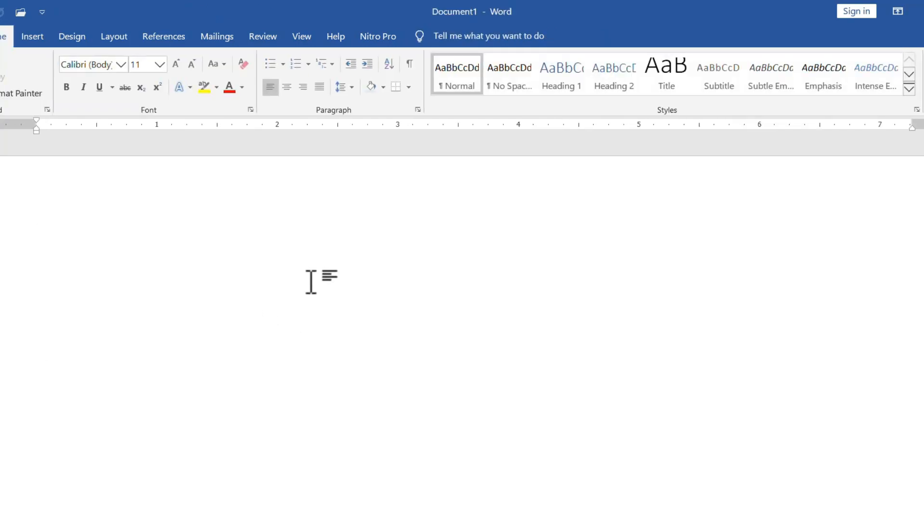